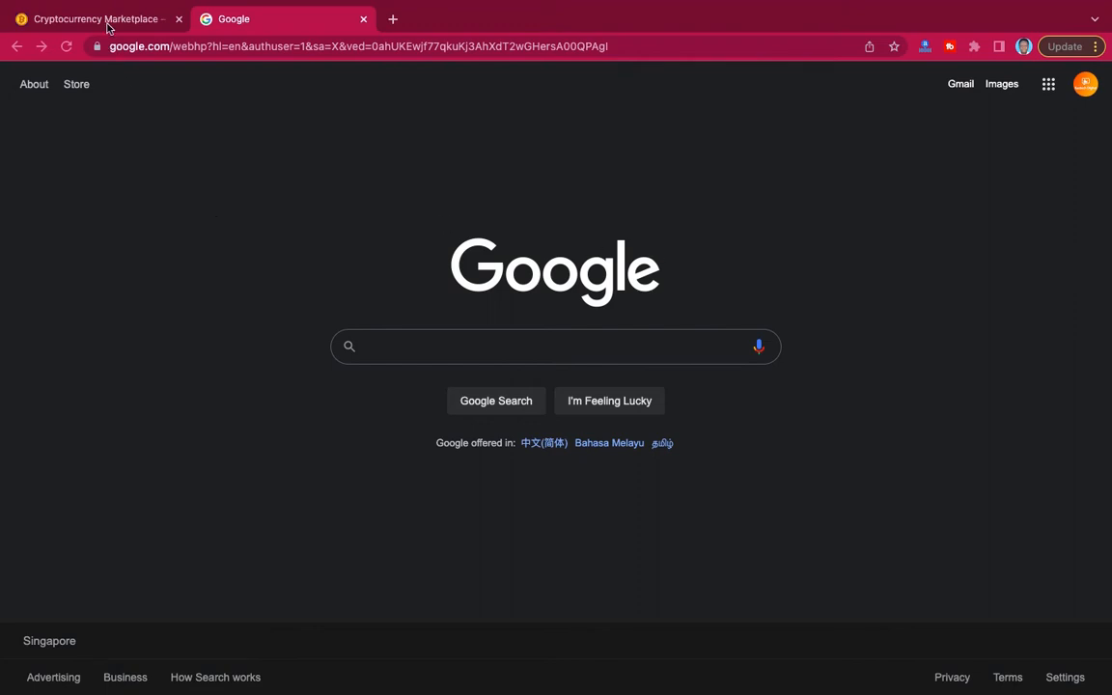
Open the WordPress admin dashboard of blog.kaetechdigital.com and log in with the saved credentials.
click(100, 19)
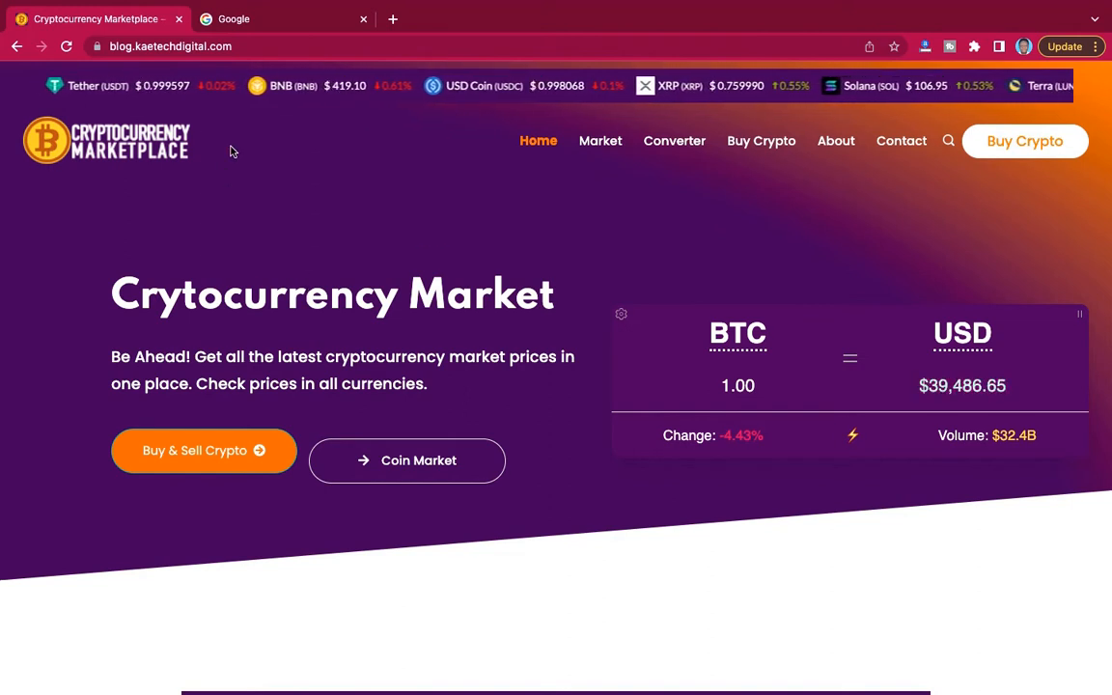
click(249, 21)
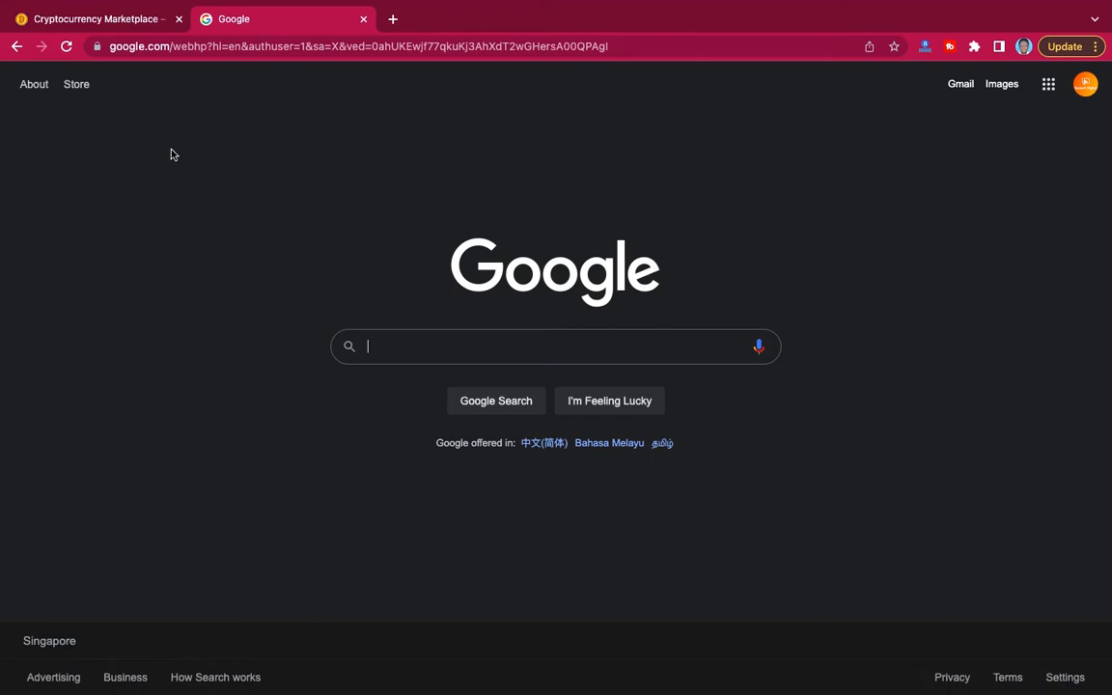
click(123, 21)
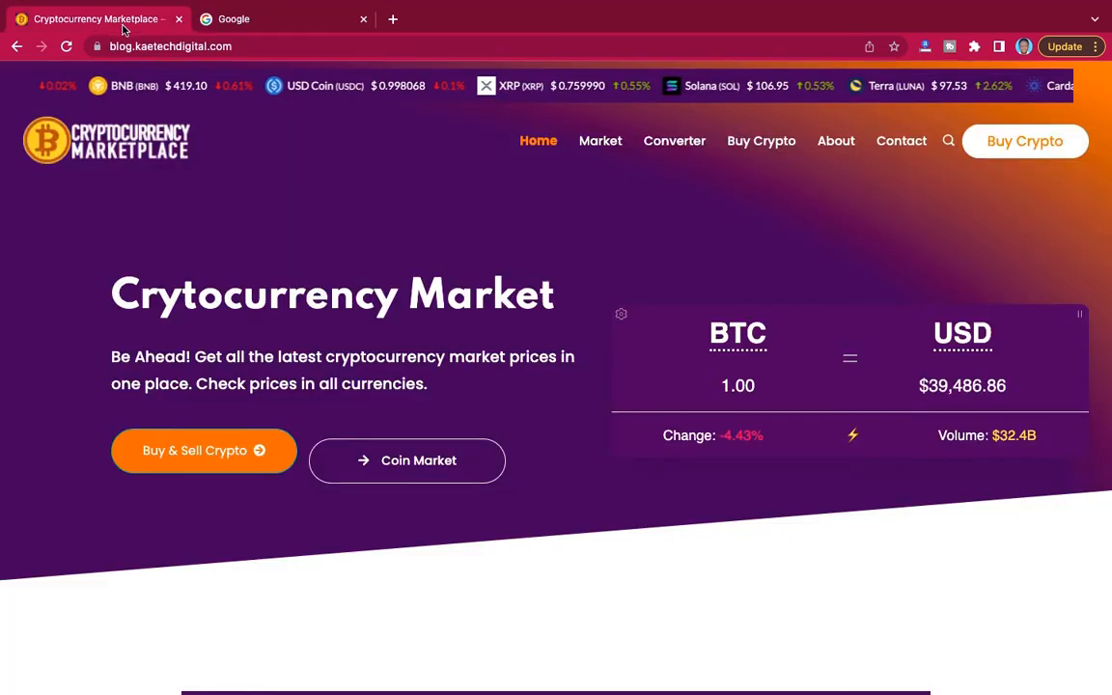
click(261, 44)
click(260, 43)
text(//)
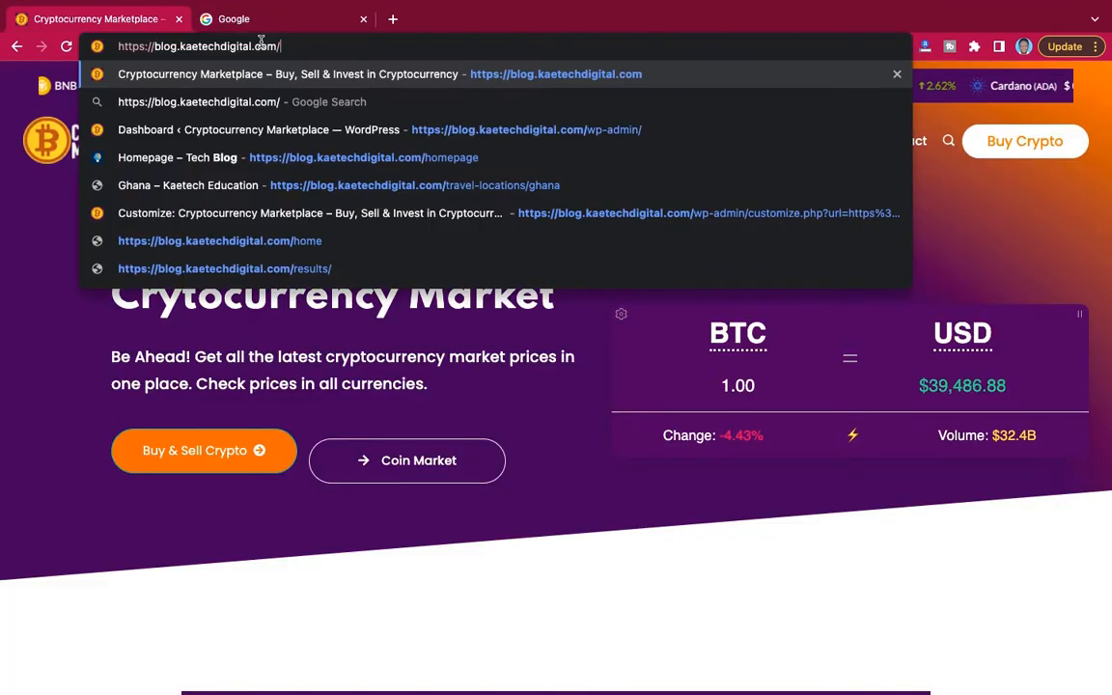
click(236, 130)
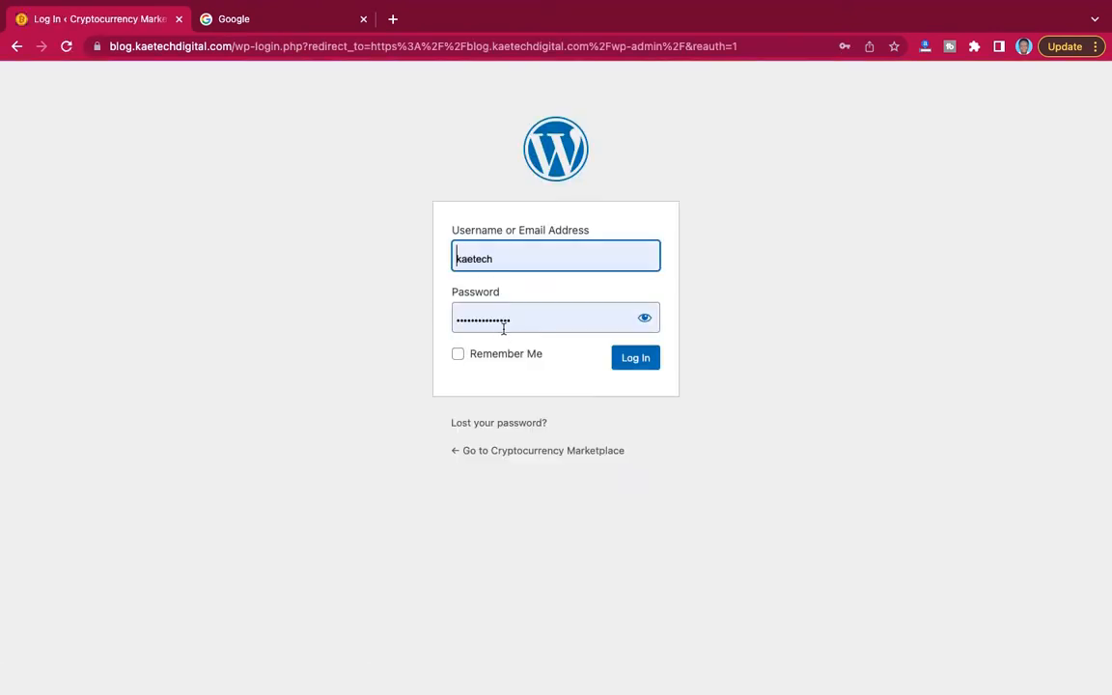
click(637, 363)
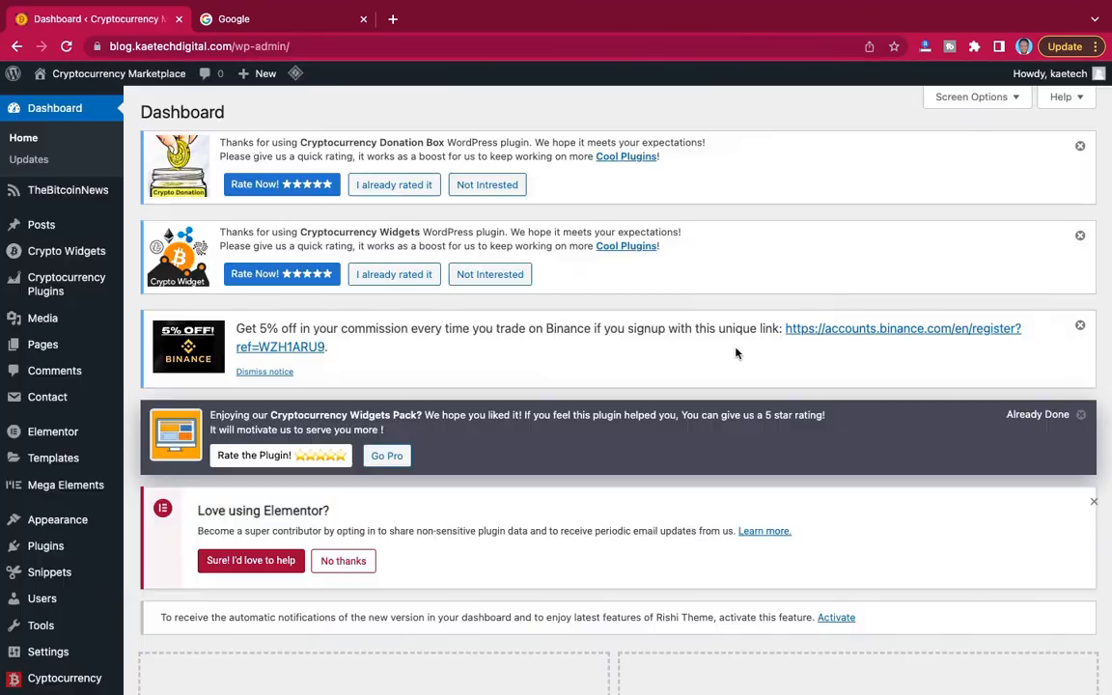
Dismiss the Cryptocurrency Donation Box, Cryptocurrency Widgets, Binance and Cryptocurrency Widgets Pack notices on the dashboard.
scroll(736, 353, down, 5)
scroll(737, 351, up, 5)
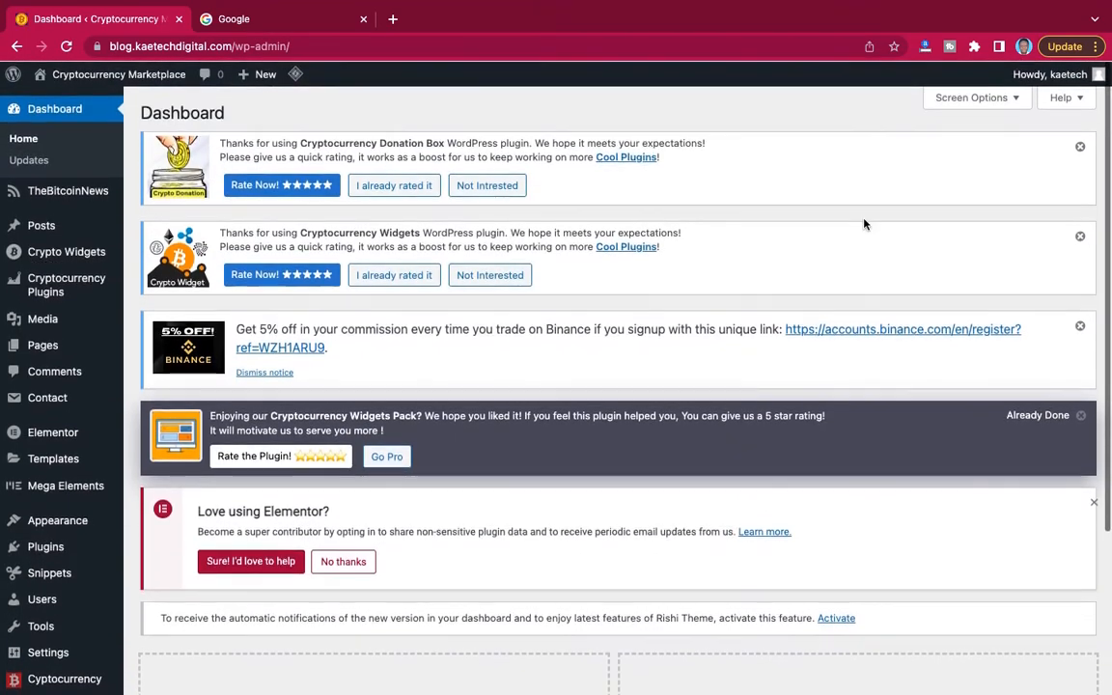
click(1078, 145)
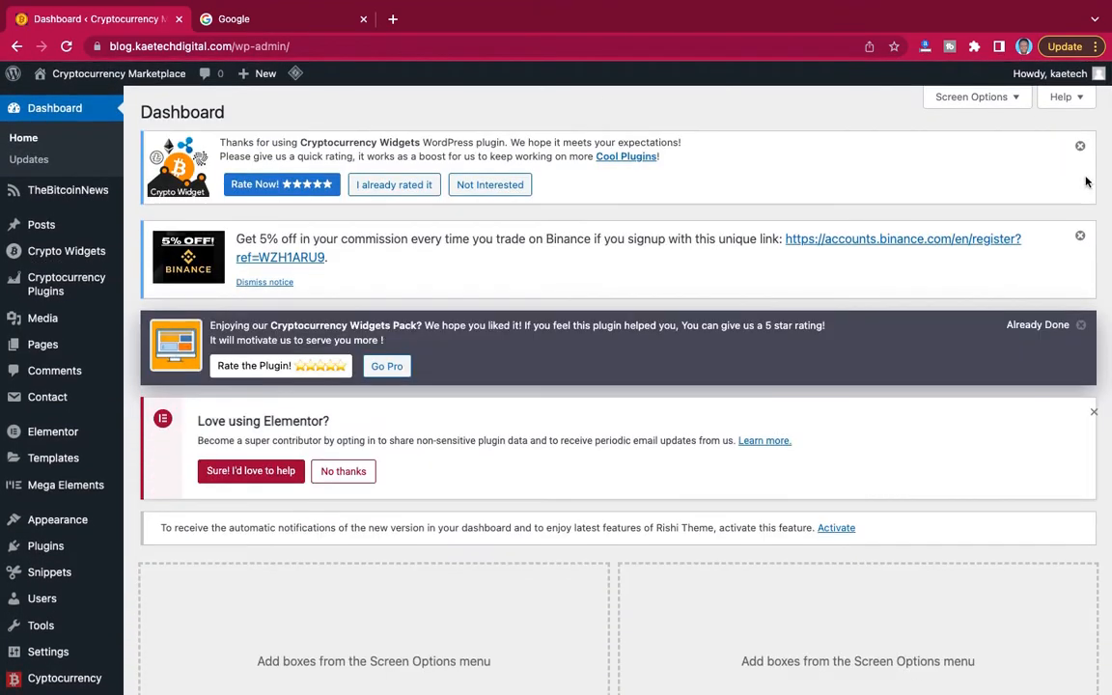
click(1079, 146)
click(1079, 146)
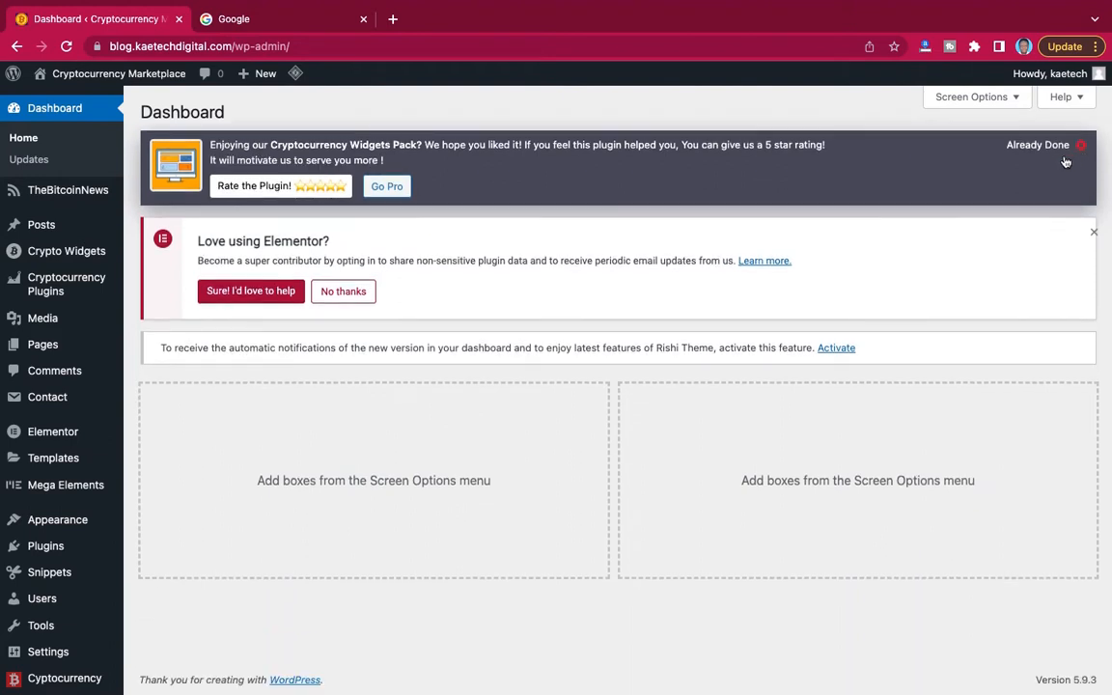
click(1082, 144)
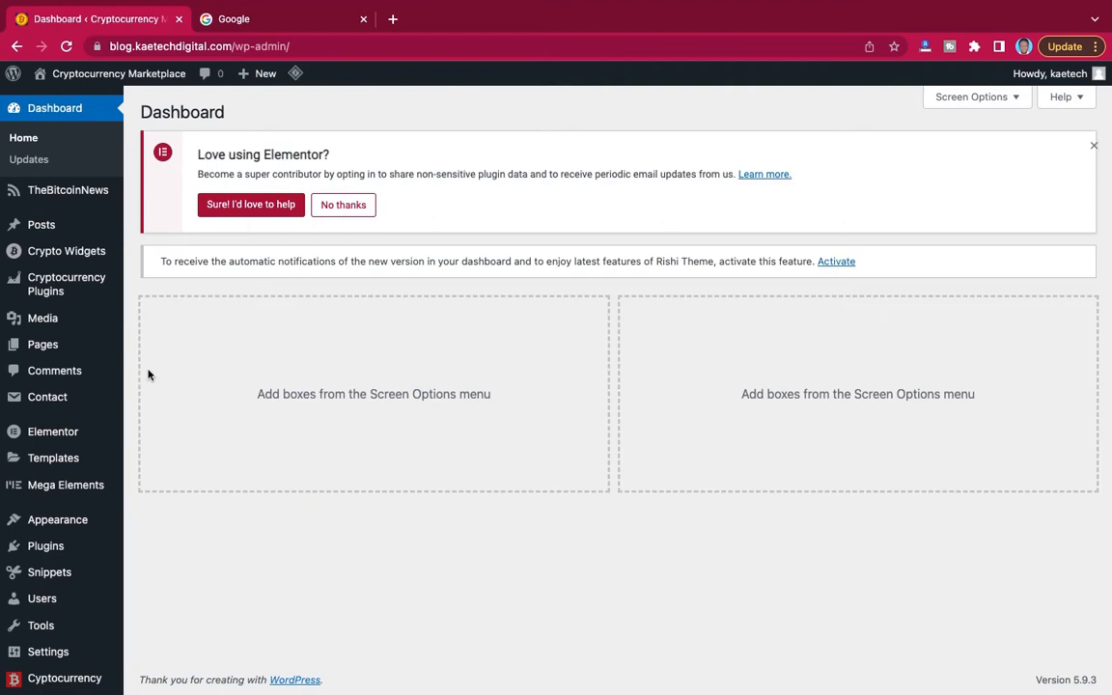
Search Google for "search console" in the other browser tab.
click(288, 29)
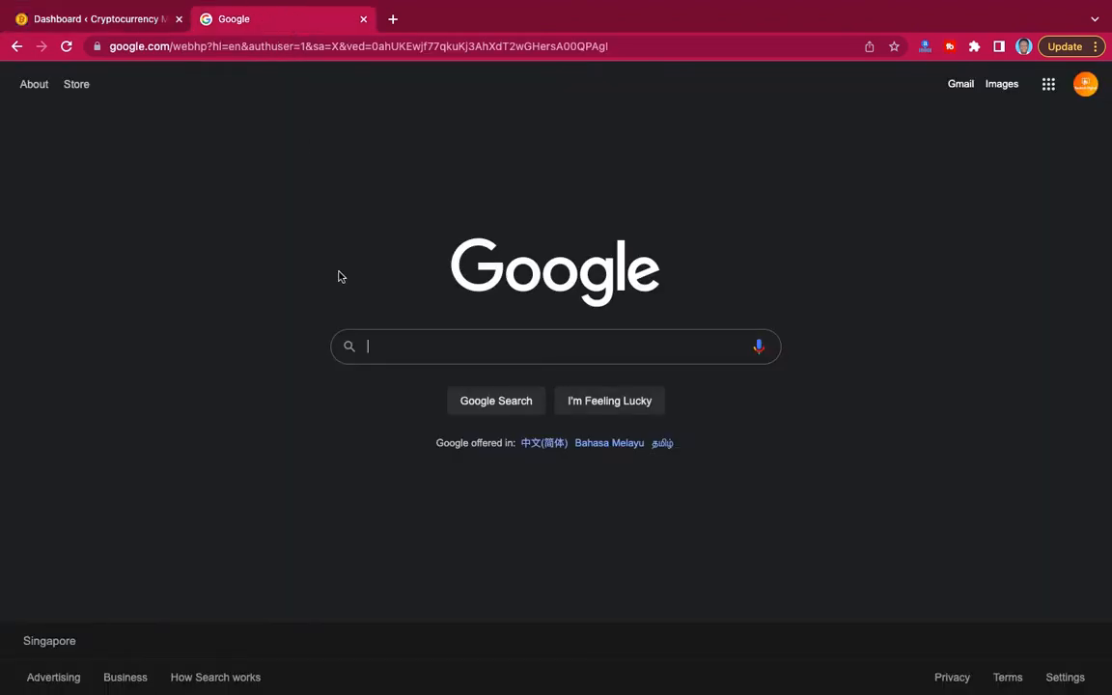
text(search)
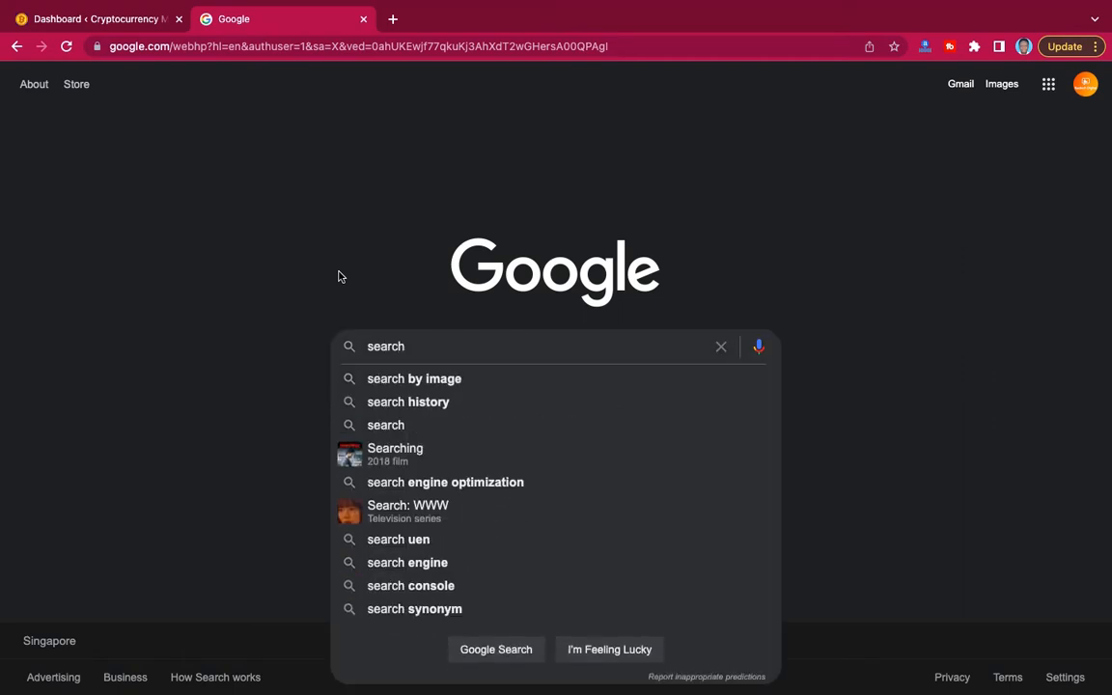
text( s)
key(BackSpace)
text(con)
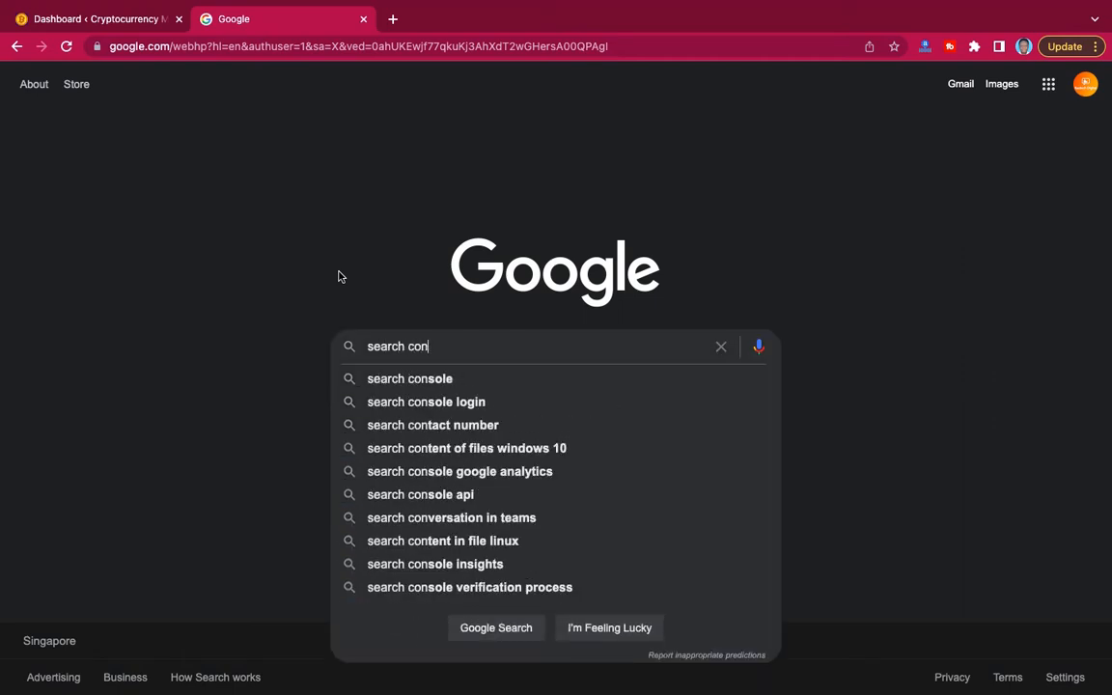
click(405, 380)
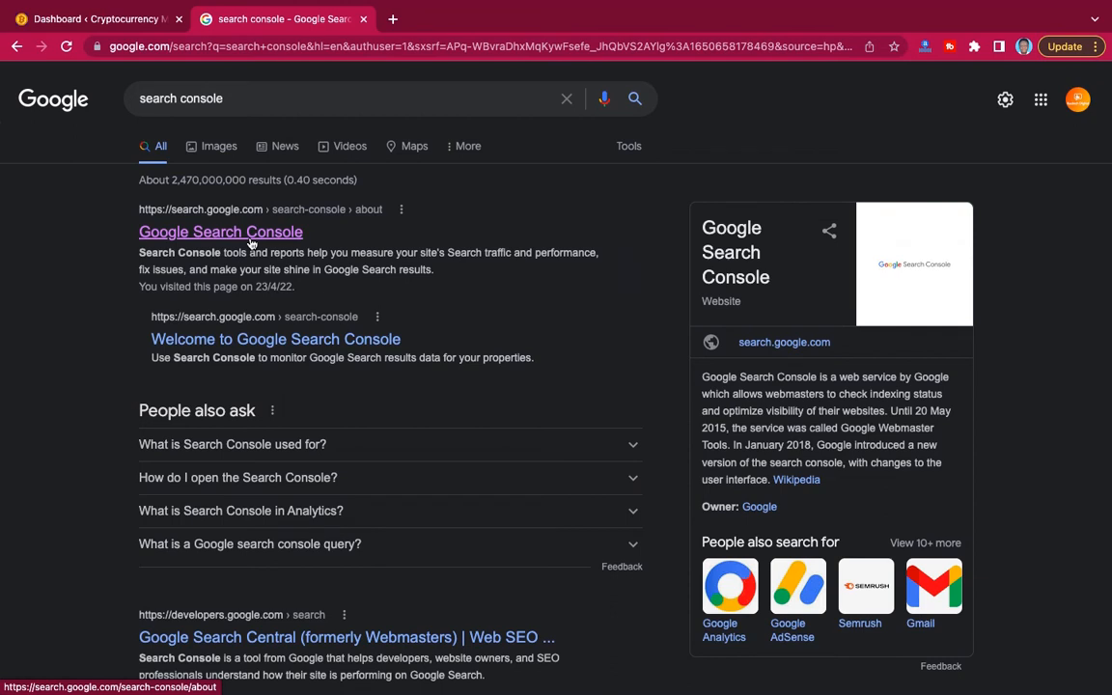
Return to the WordPress dashboard and search the plugins available to add for "google".
click(107, 22)
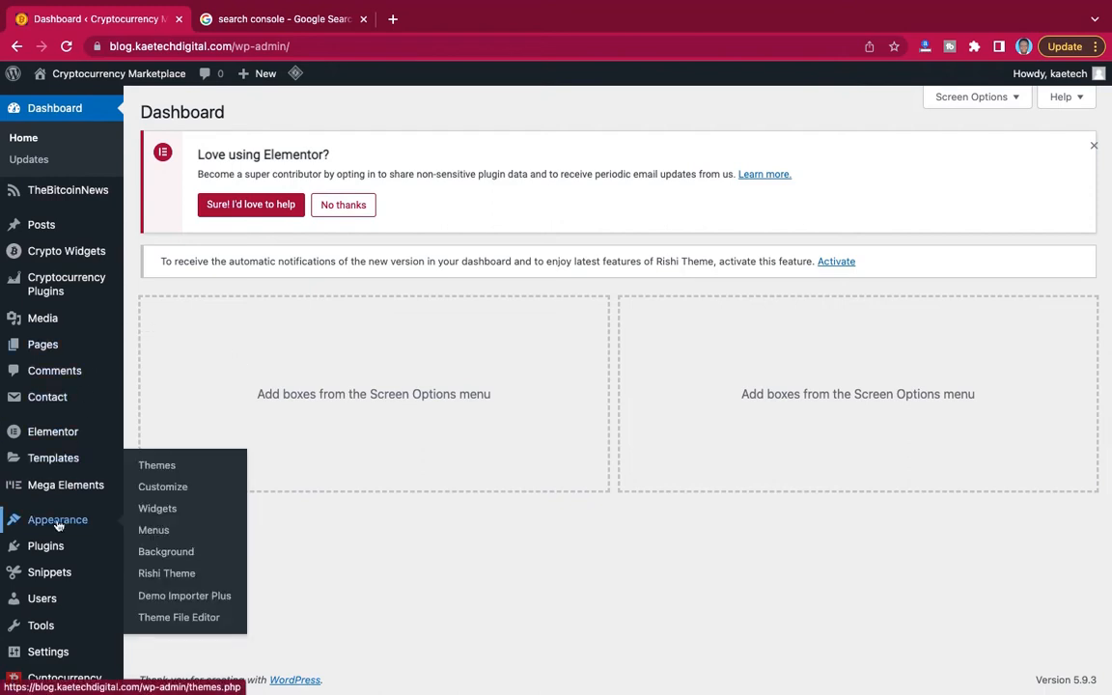
mouse_move(54, 550)
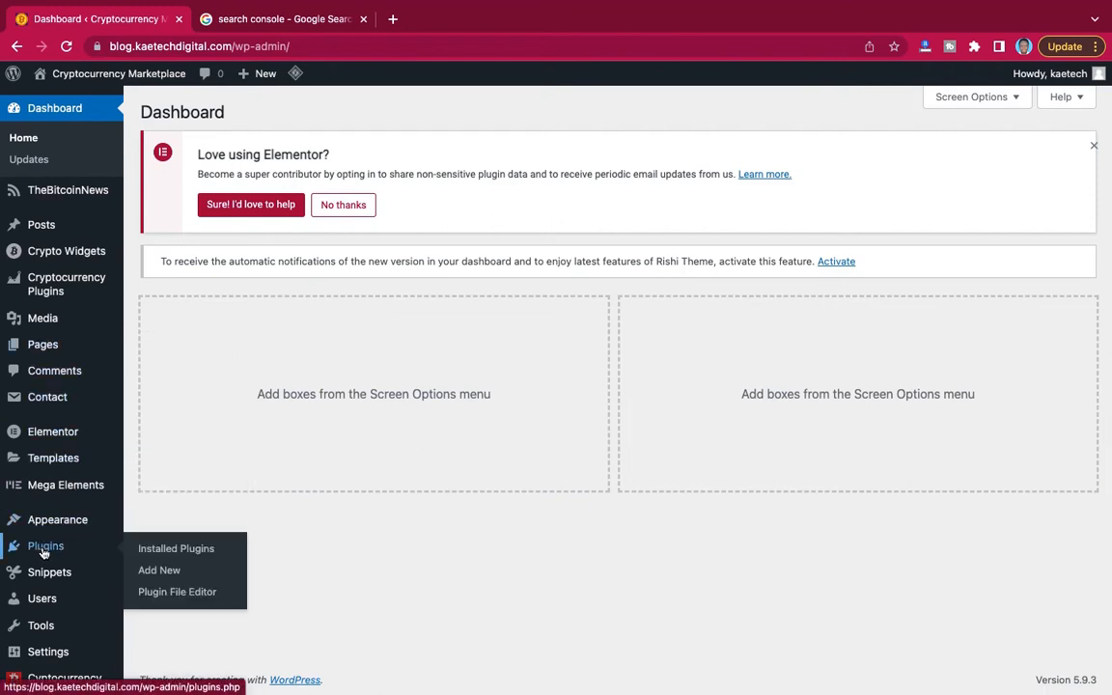
click(159, 570)
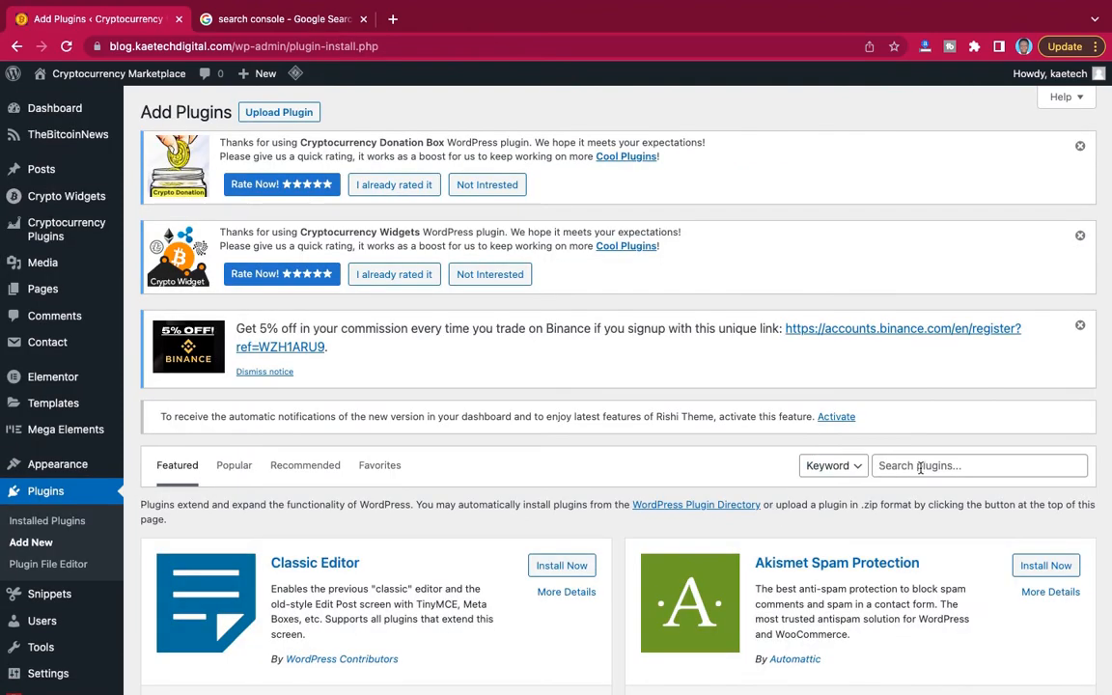
click(920, 465)
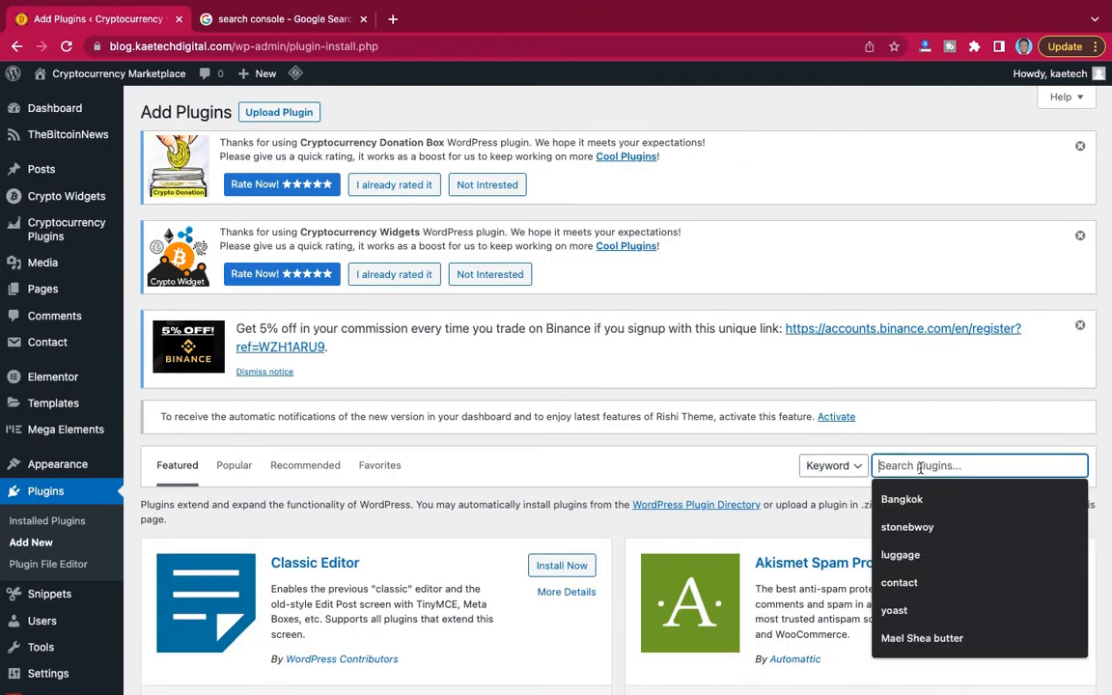
text(google)
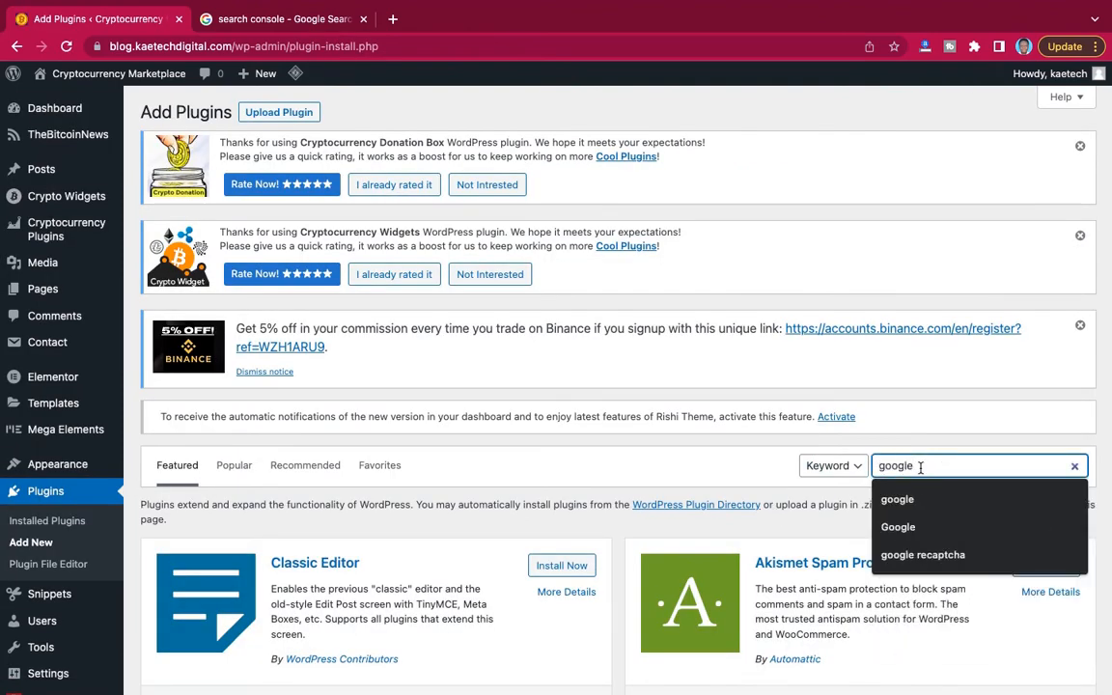
key(Return)
Install and activate the Site Kit by Google plugin.
scroll(920, 335, down, 3)
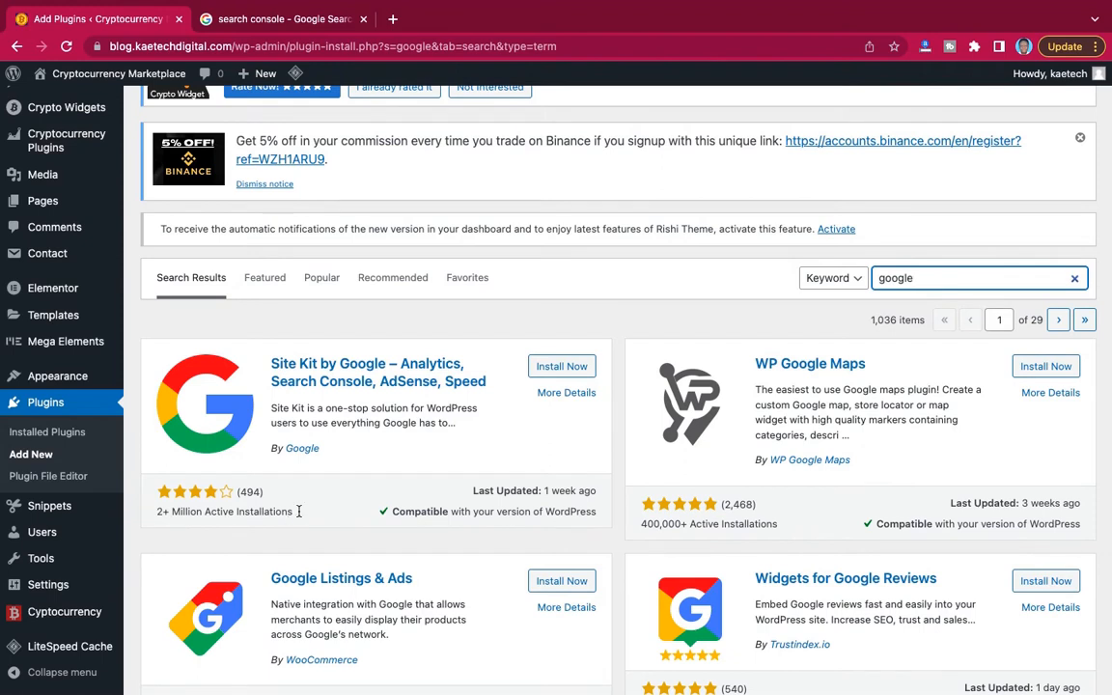
click(556, 368)
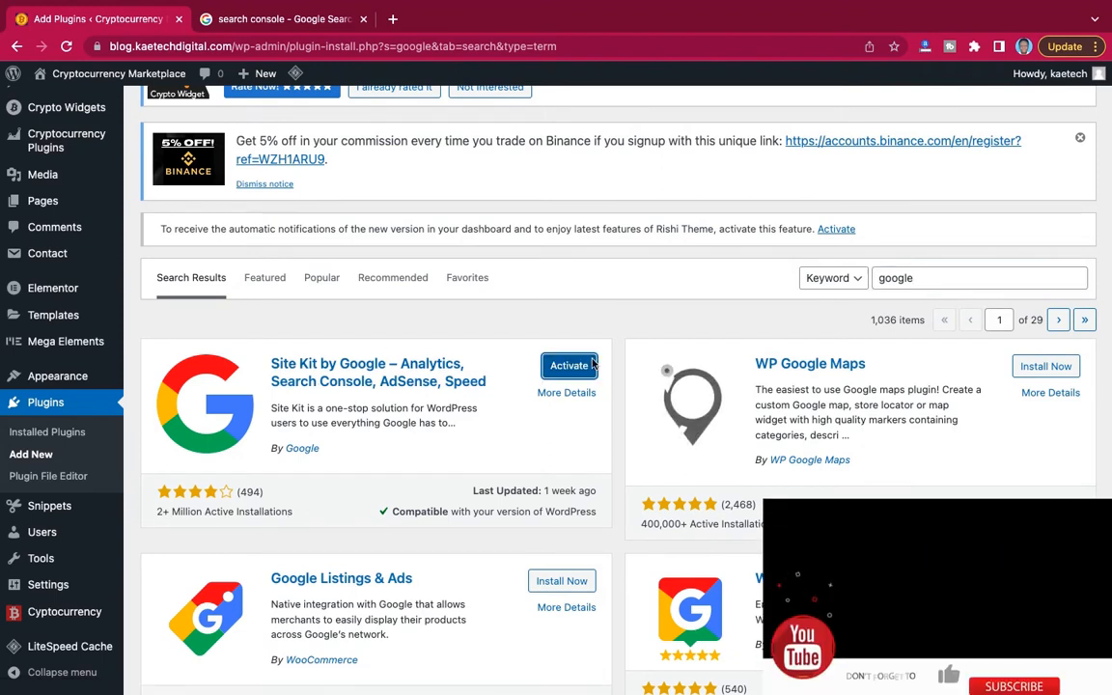
click(591, 366)
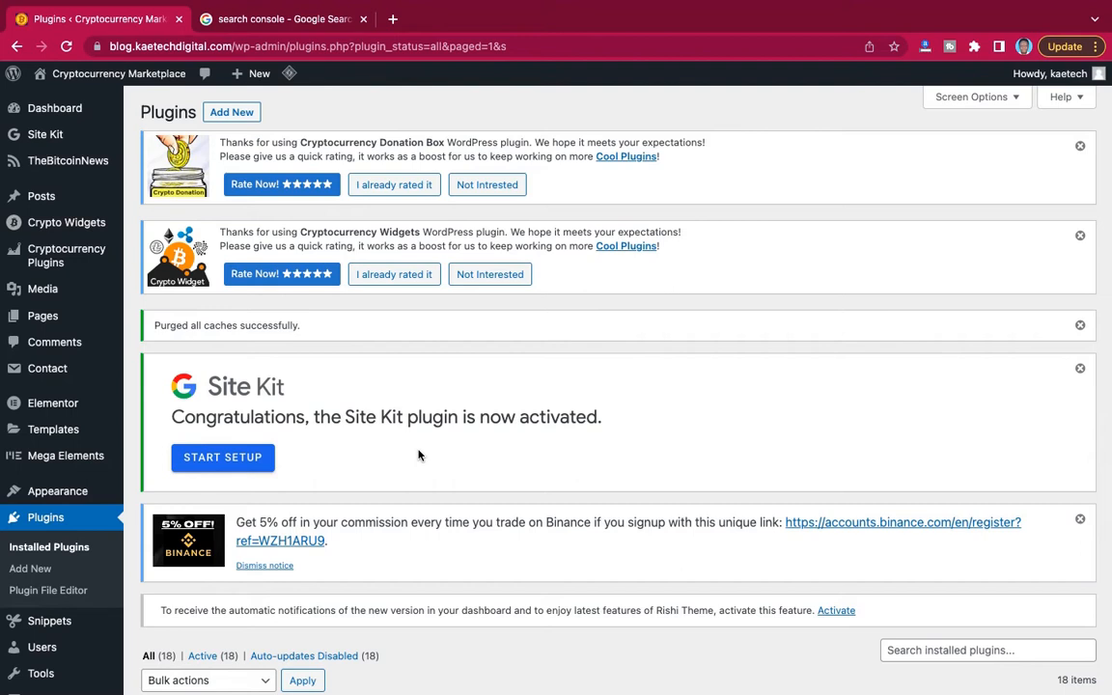
Start the Site Kit setup and include connecting Google Analytics in it.
click(223, 461)
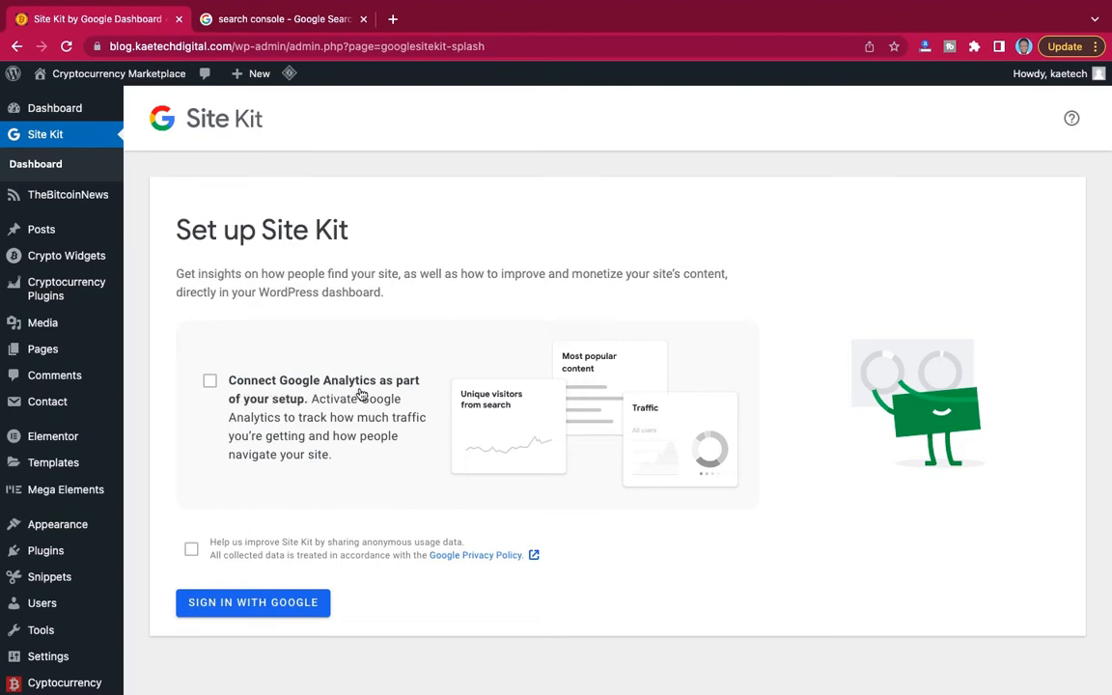
click(209, 386)
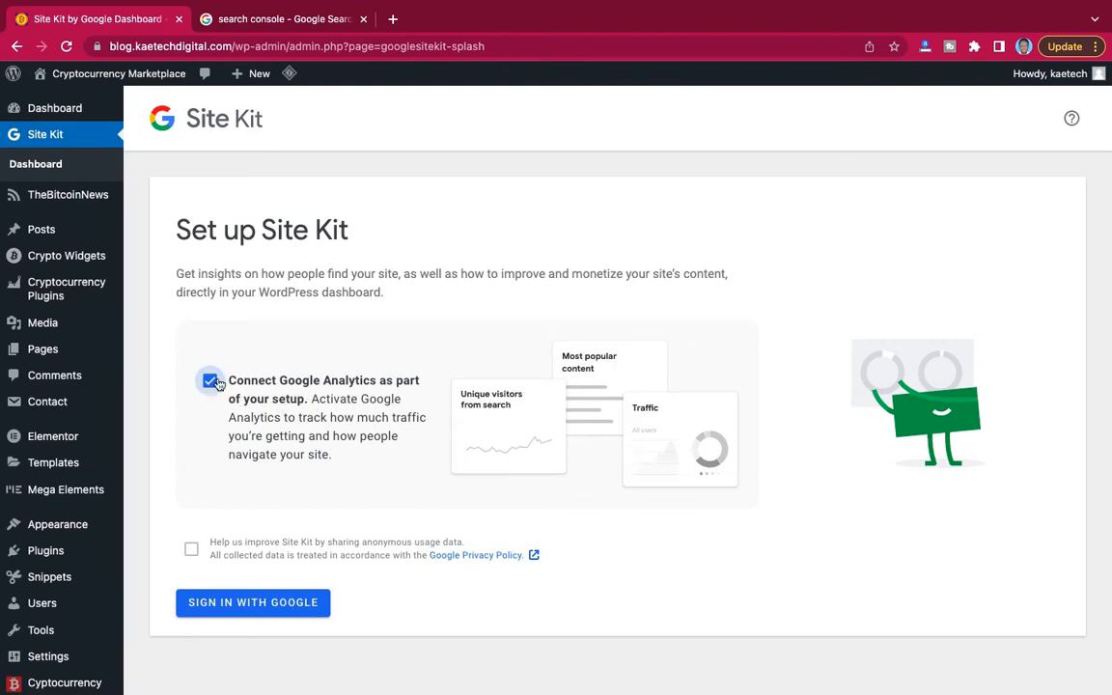
scroll(406, 517, down, 2)
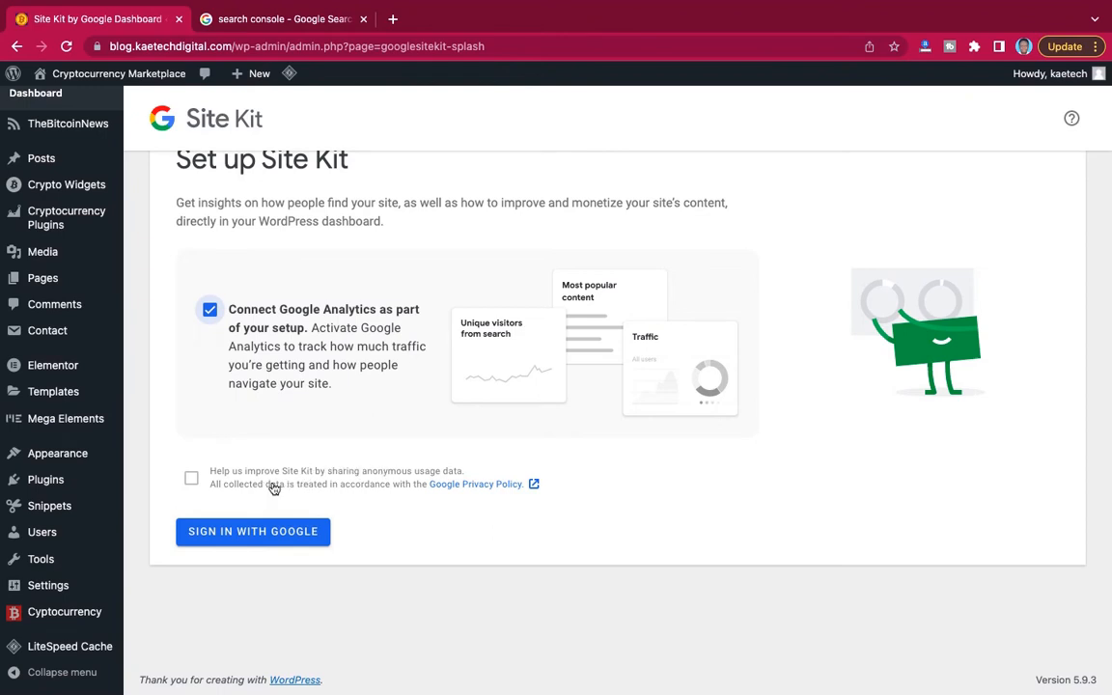
Sign in to Site Kit with the Kaetech Digital Google account and grant it the additional access.
click(245, 533)
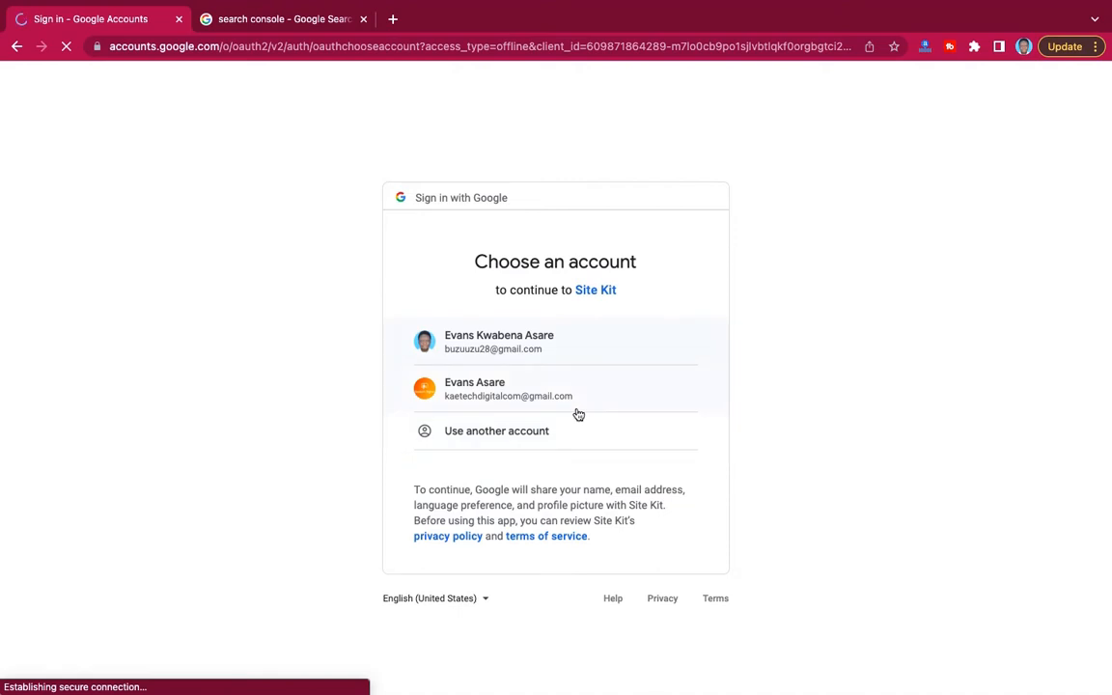
click(509, 388)
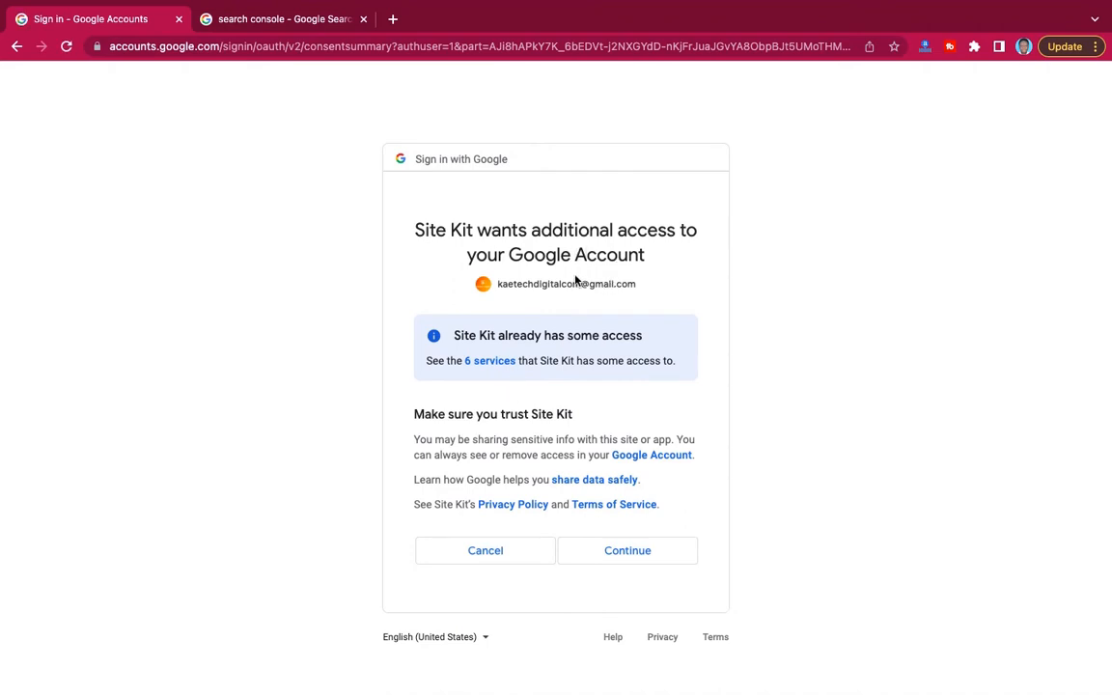
click(625, 558)
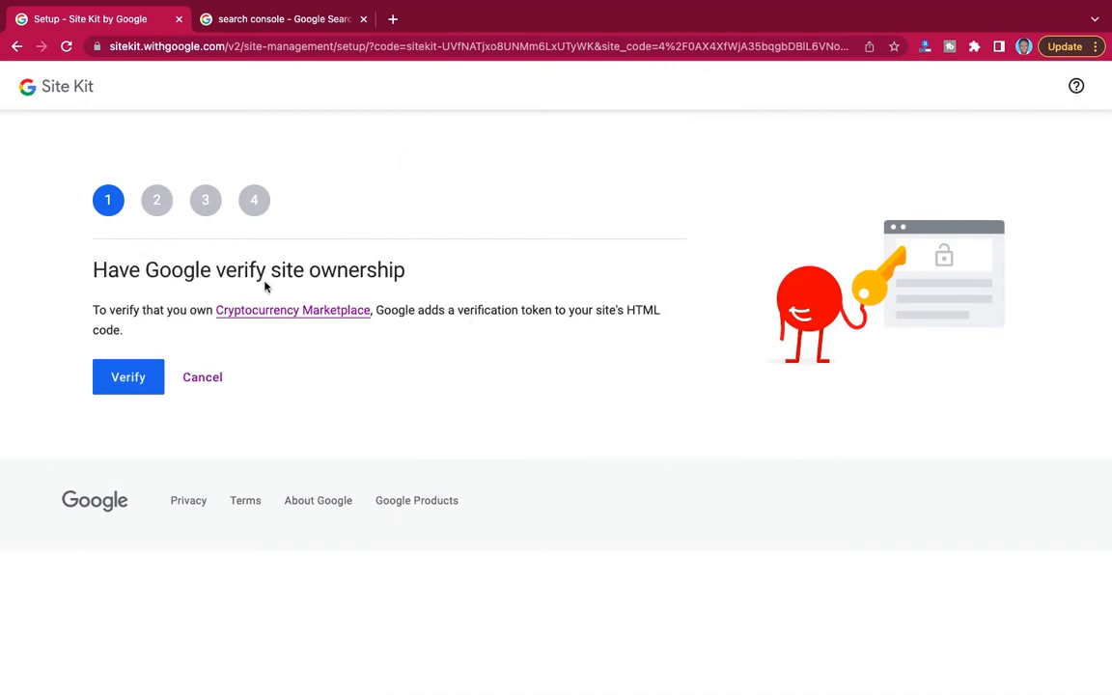
Complete Site Kit's site ownership verification, dashboard metrics access and Search Console setup, and proceed to the Google Analytics setup.
click(124, 391)
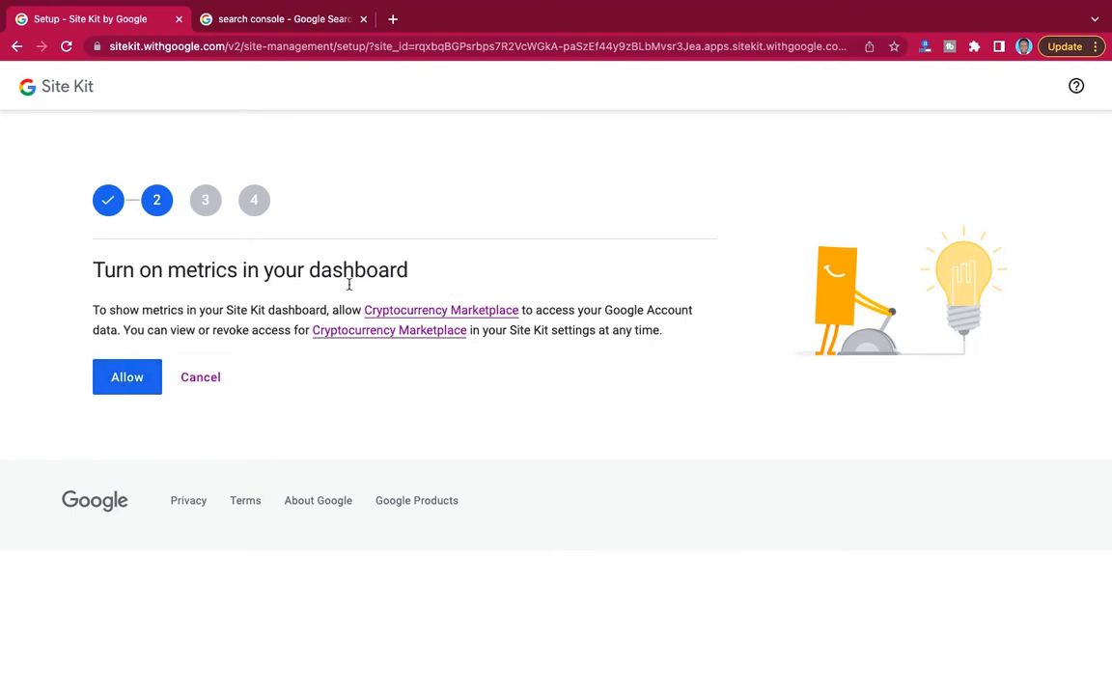
click(129, 378)
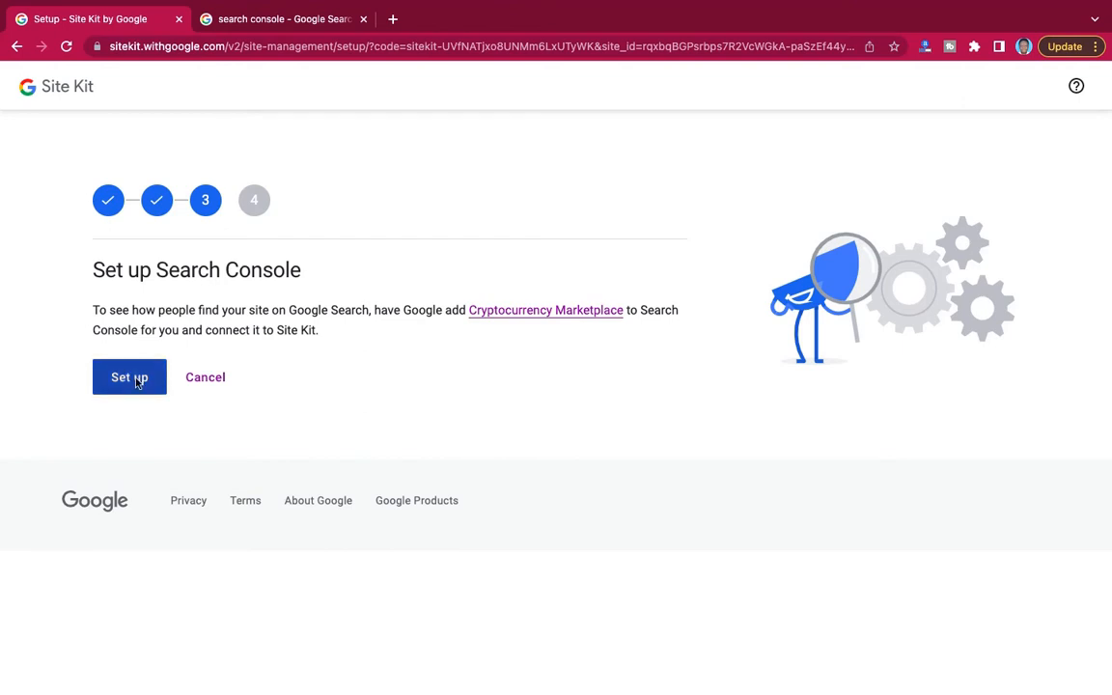
click(128, 380)
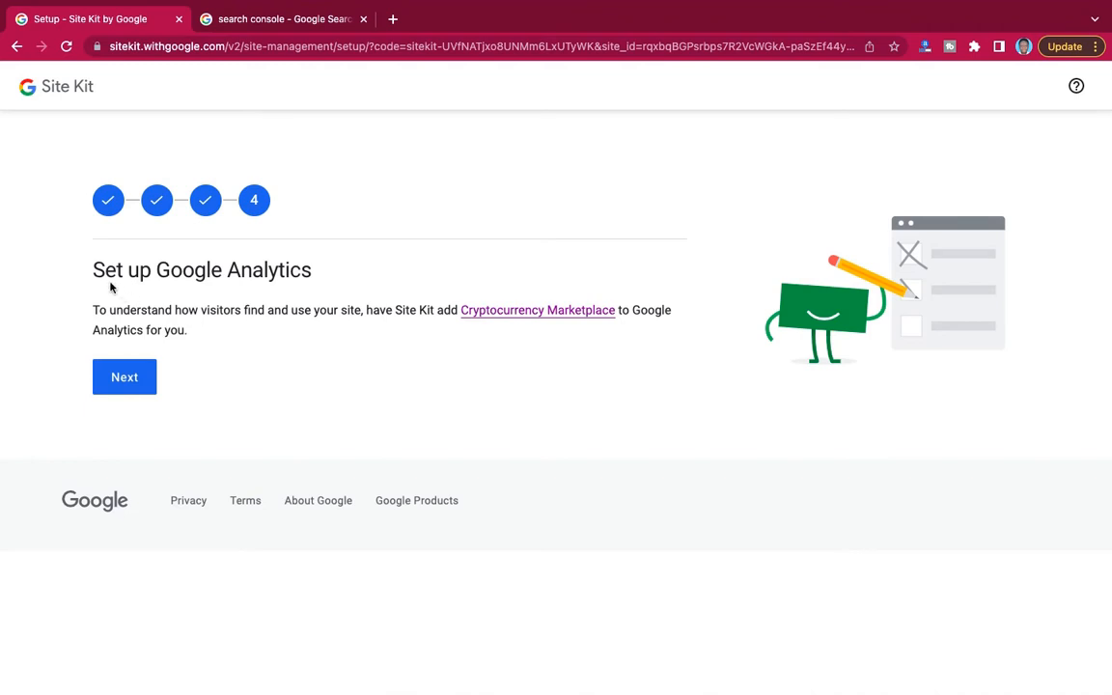
click(115, 385)
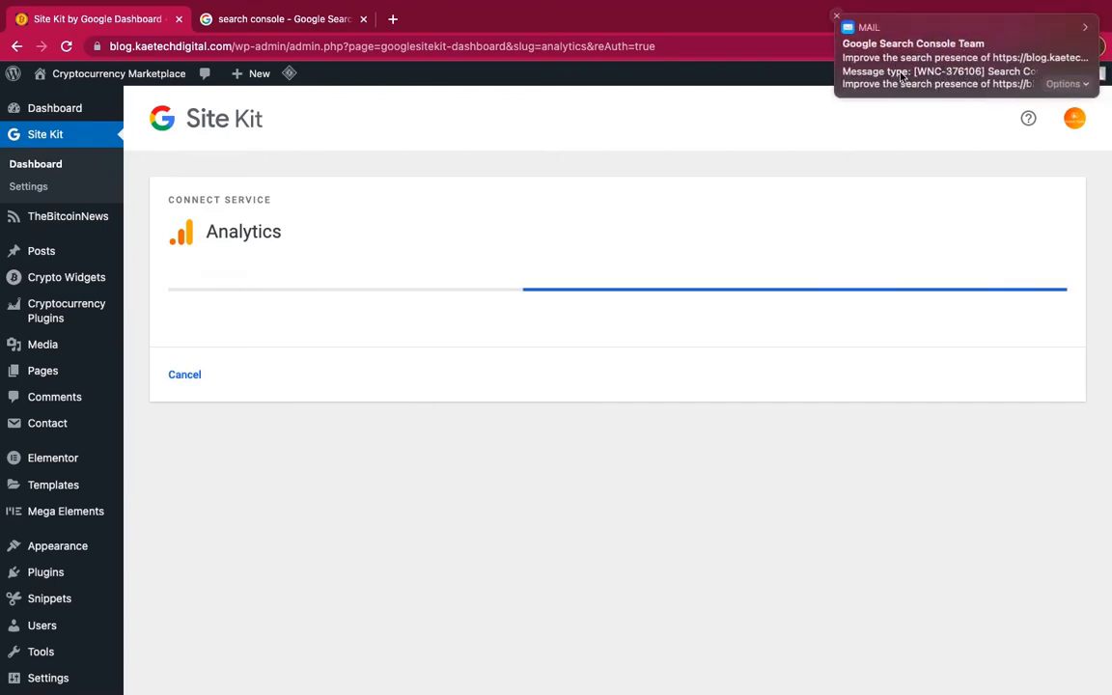
Dismiss the mail notification and choose to set up a new Analytics account in Site Kit.
click(837, 18)
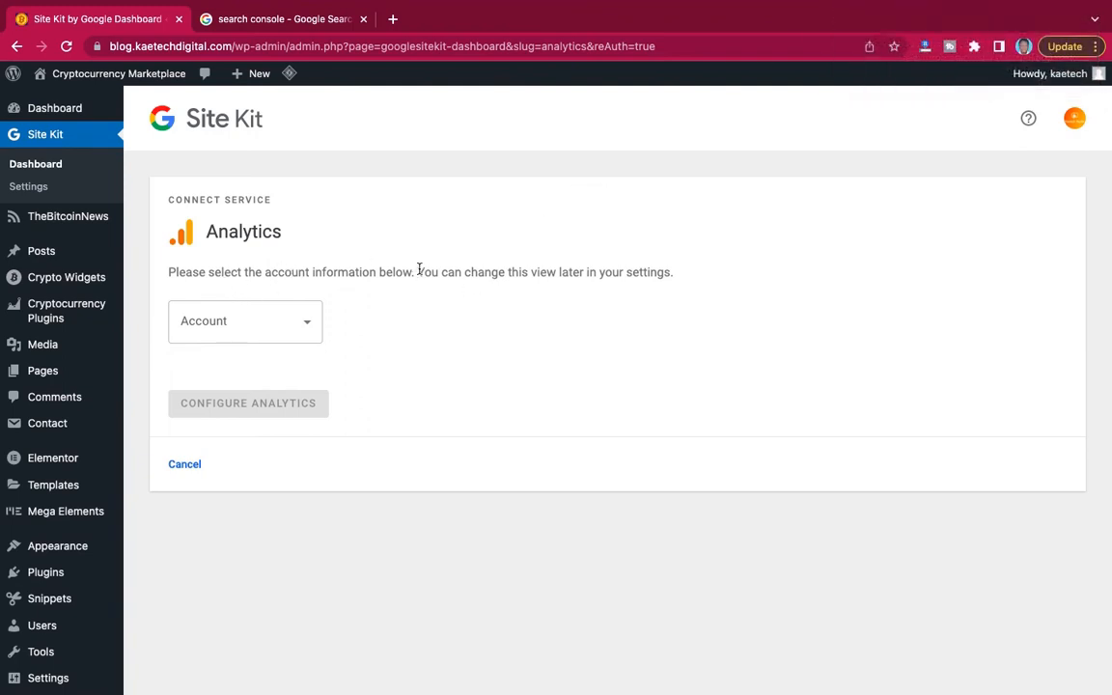
click(307, 331)
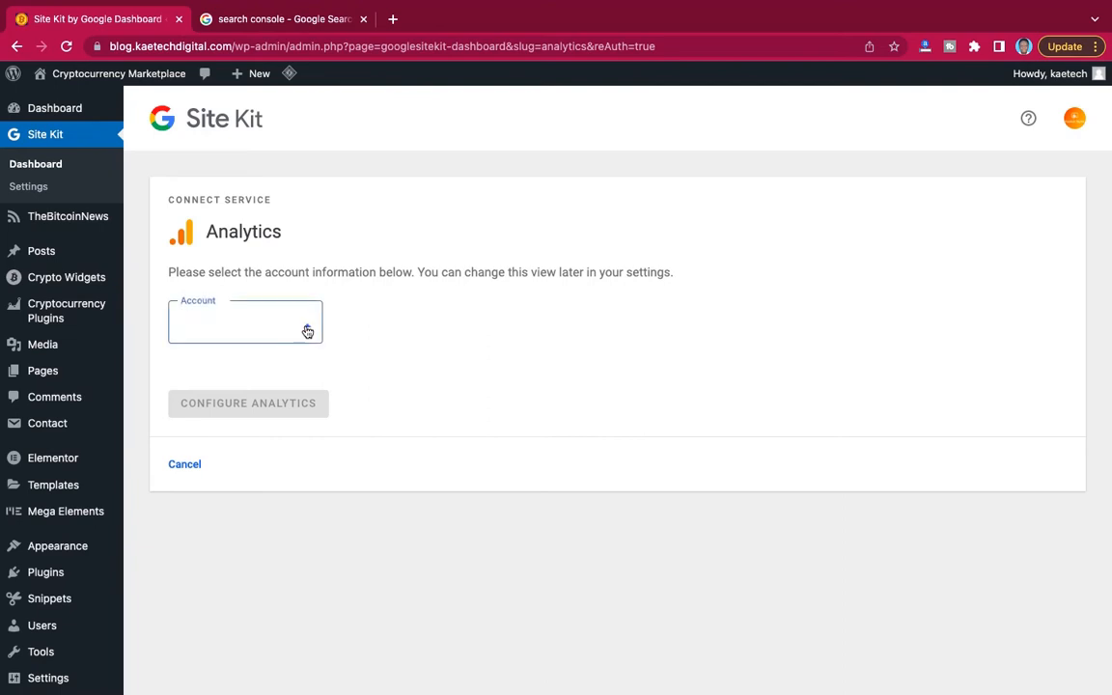
click(307, 331)
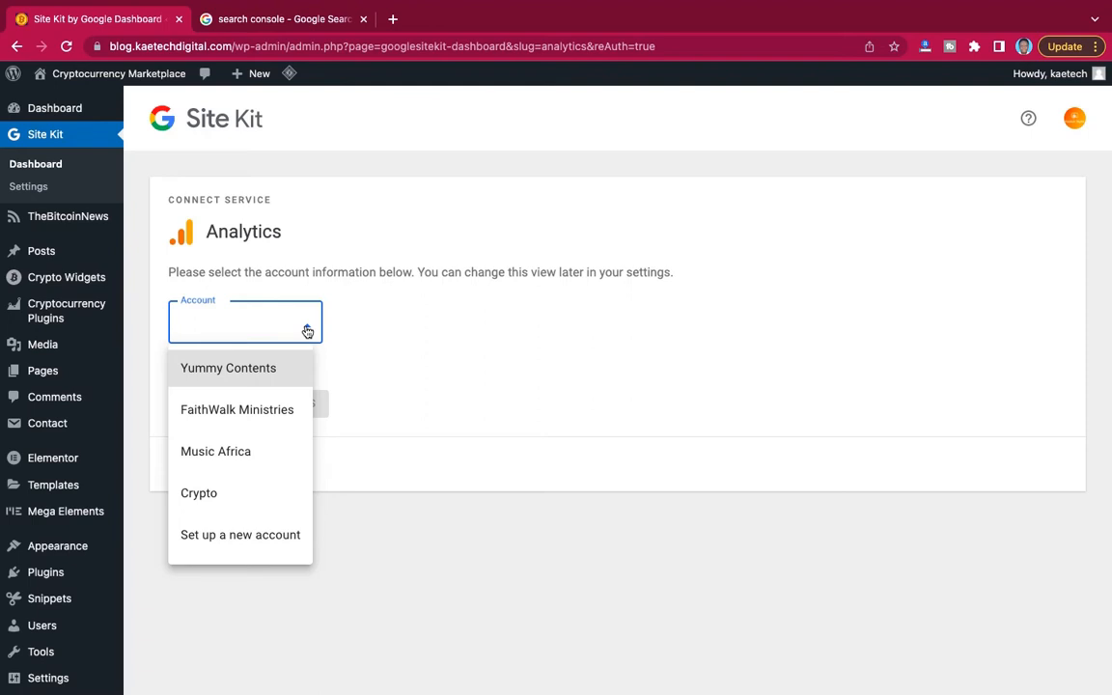
click(306, 332)
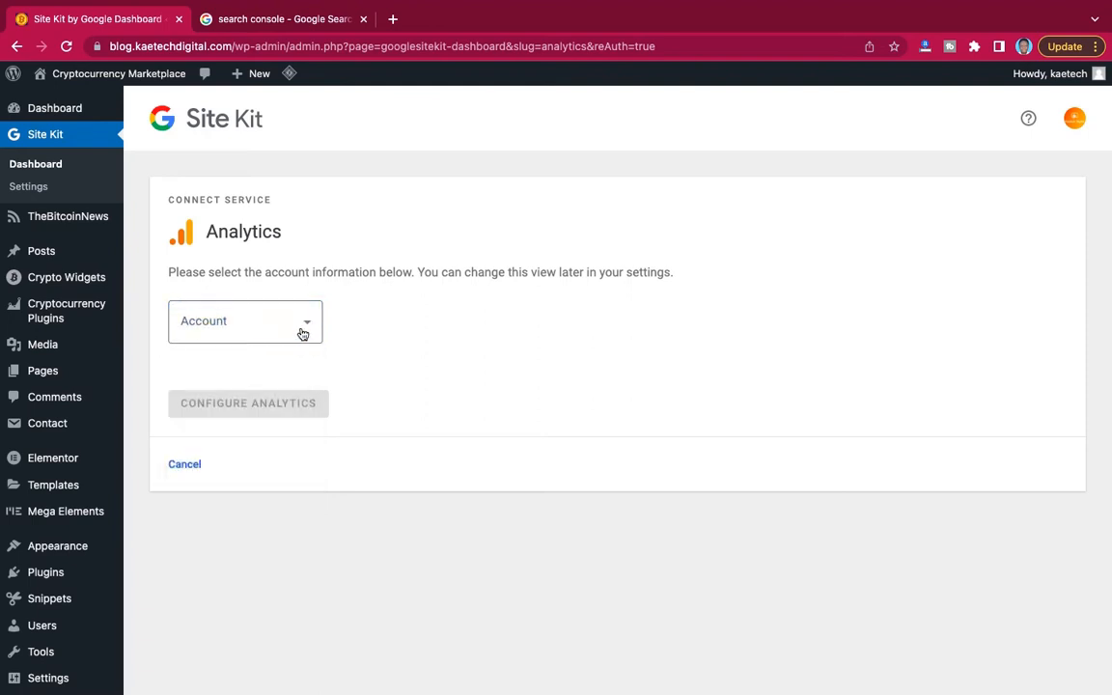
right_click(292, 324)
click(293, 326)
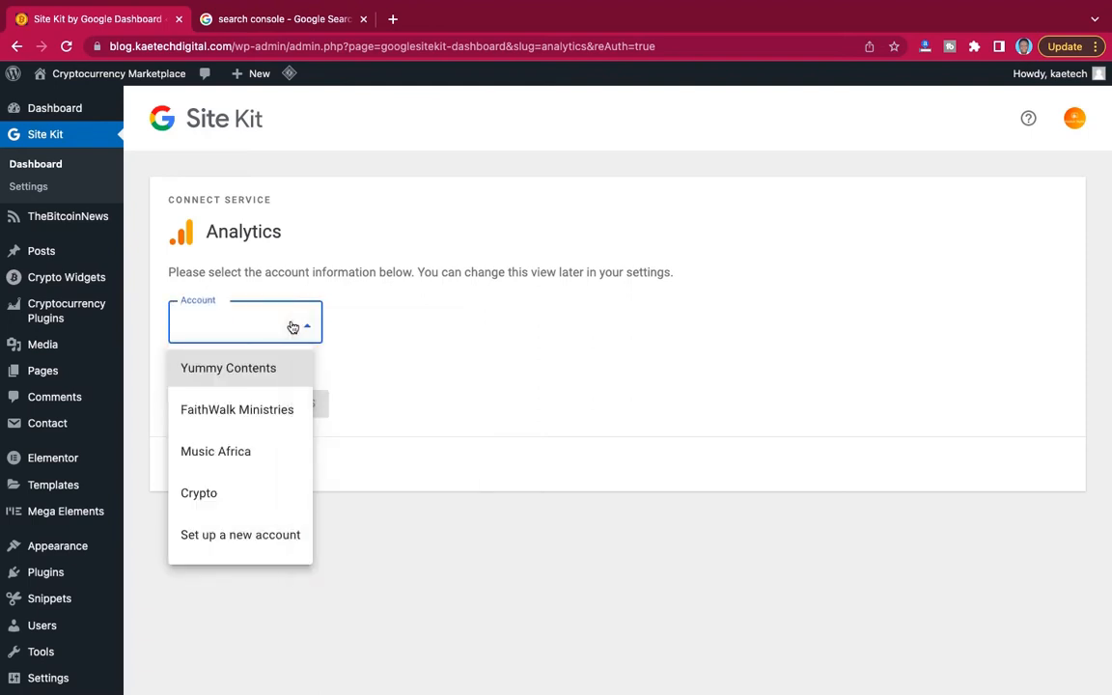
click(246, 543)
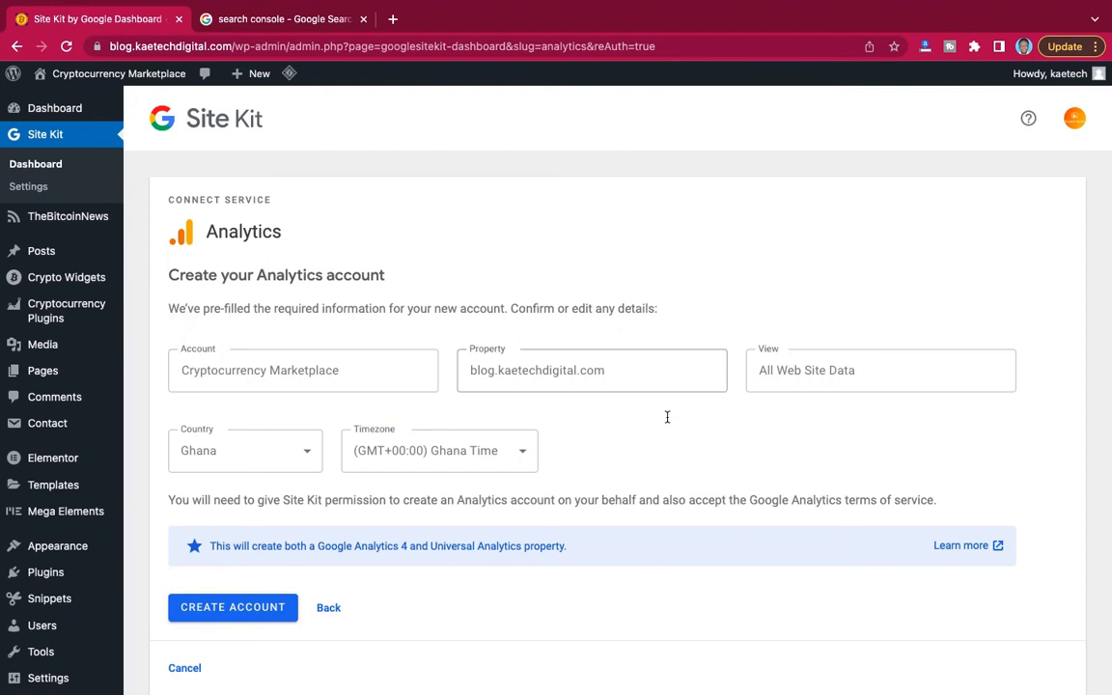
Shorten the new Analytics account's name to Cryptocurrency and create the account with the other prefilled details.
click(341, 373)
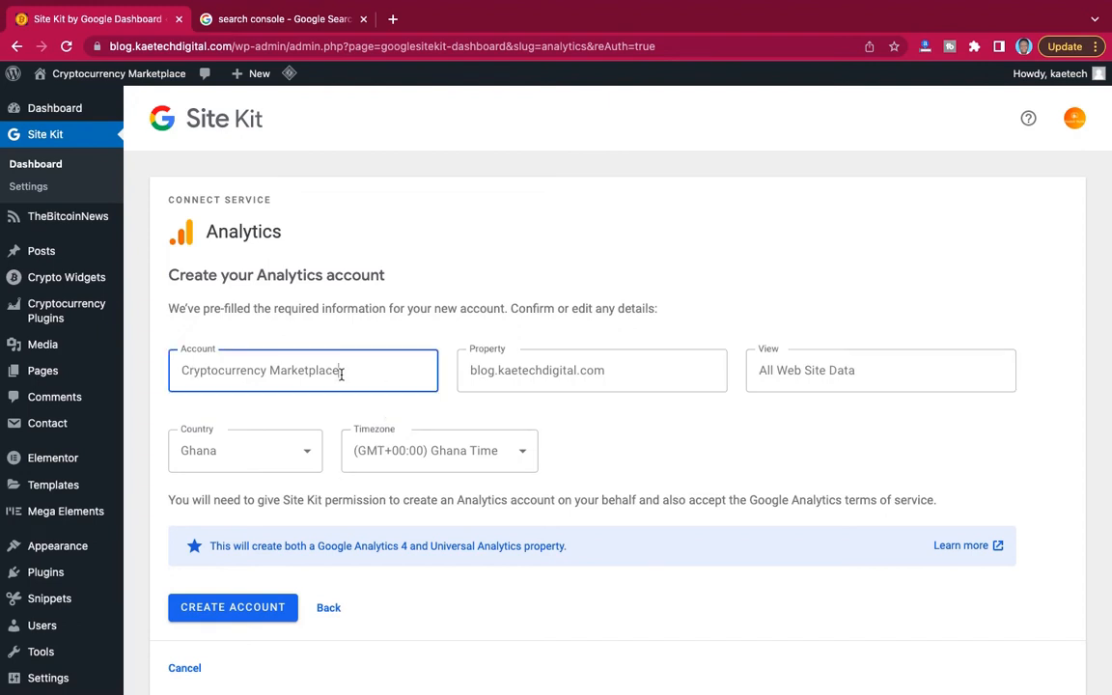
drag(340, 371, 271, 376)
key(BackSpace)
scroll(578, 555, down, 2)
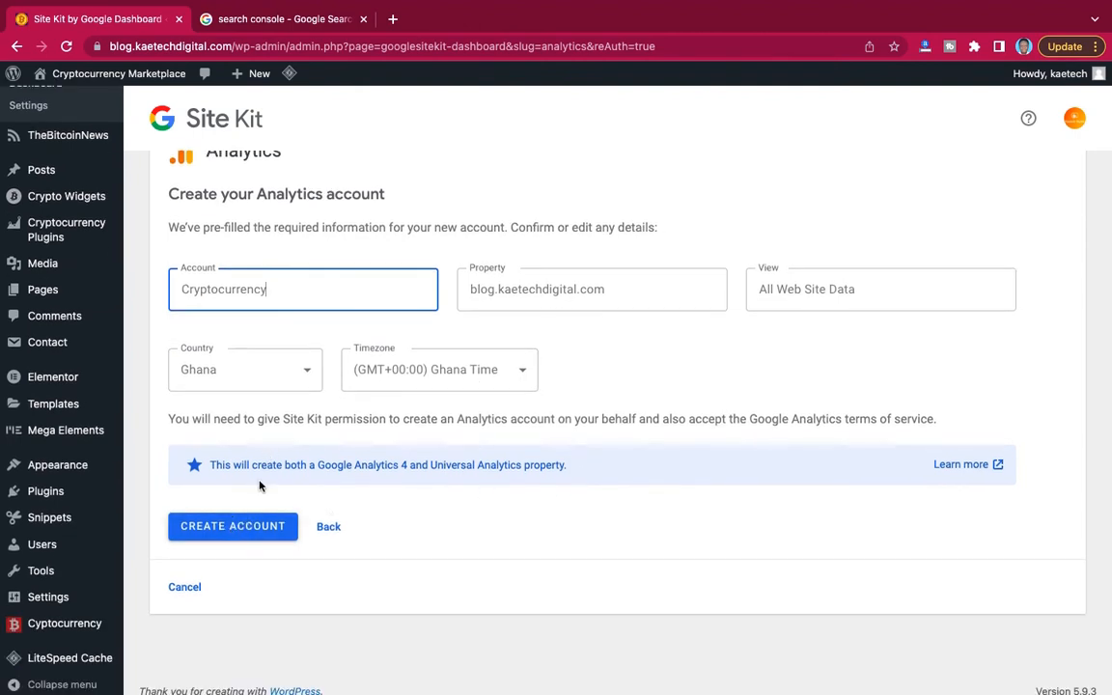
click(233, 526)
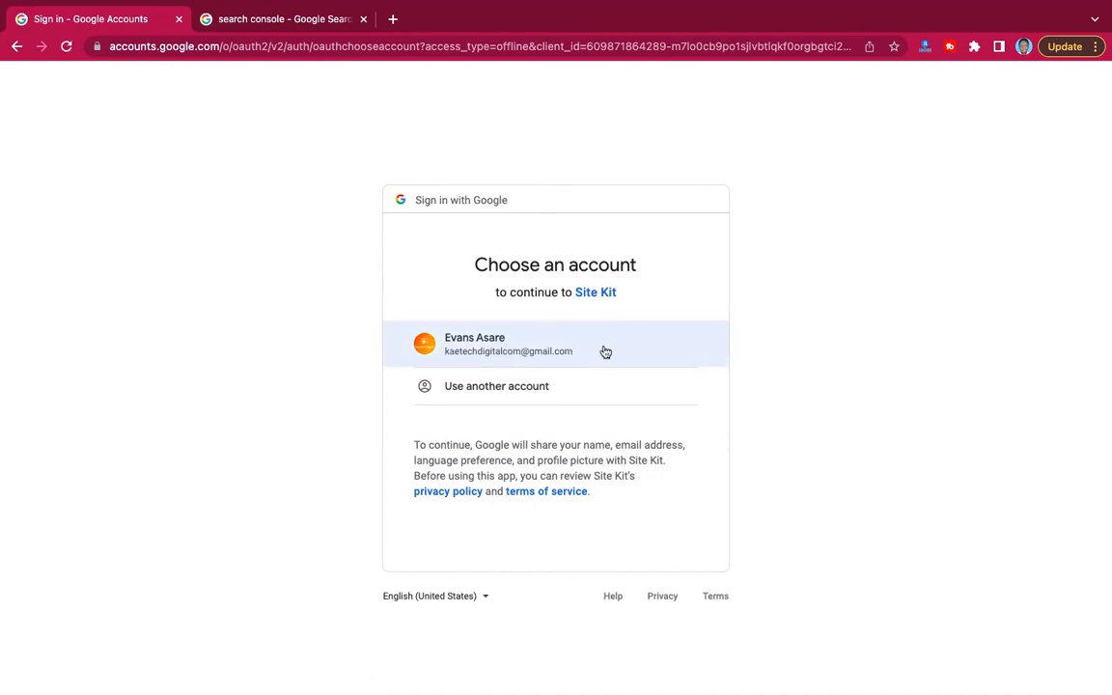
Authorize Site Kit with the Kaetech Digital Google account and accept the Google Analytics terms of service, including the Data Processing Terms.
click(605, 352)
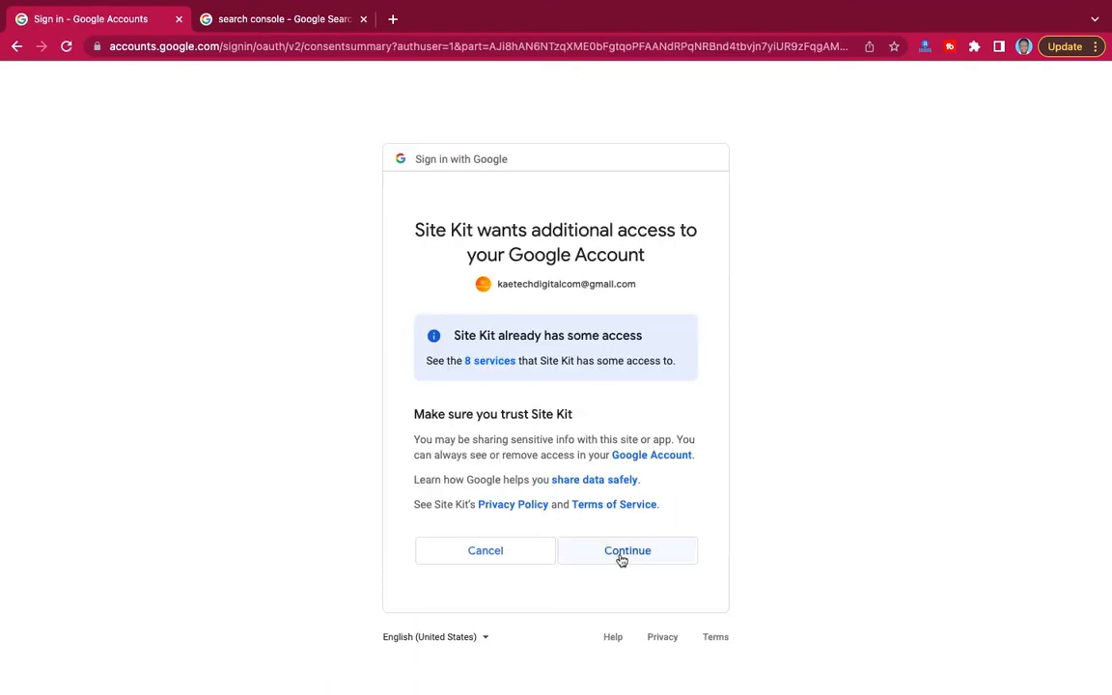
click(623, 560)
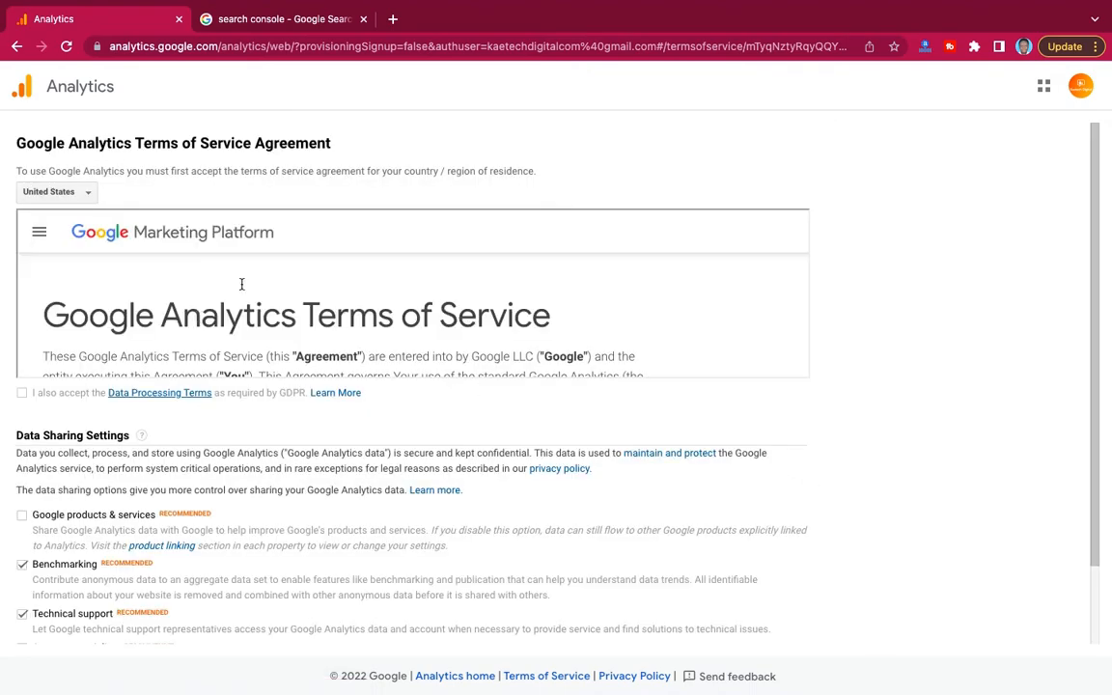
scroll(251, 325, down, 15)
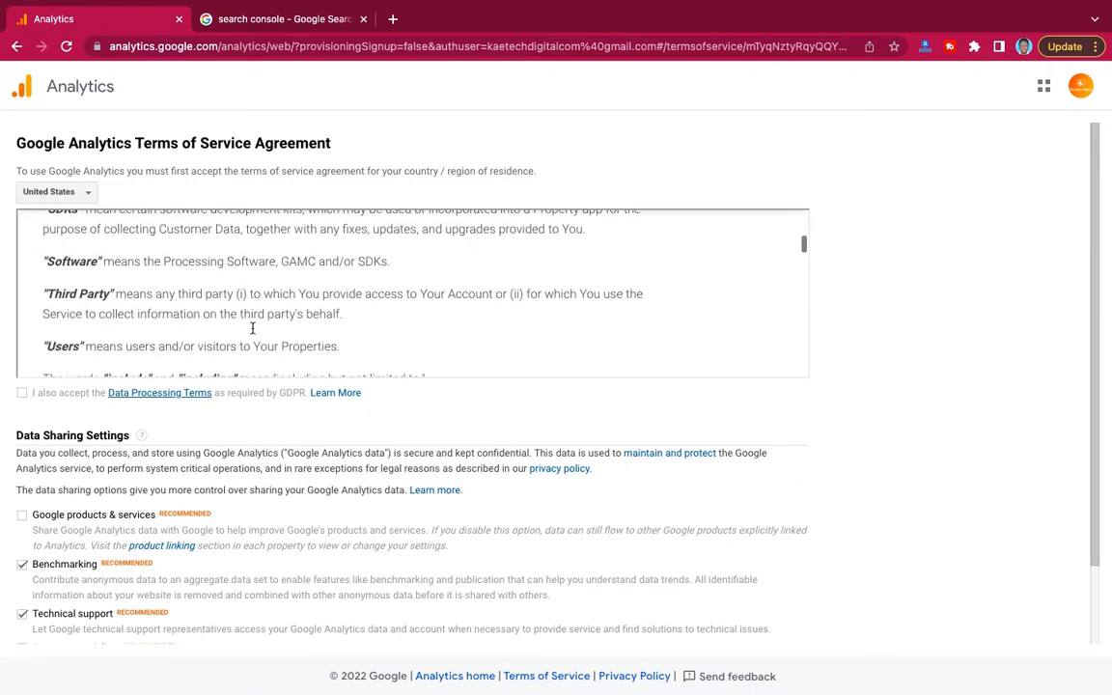
scroll(250, 328, down, 15)
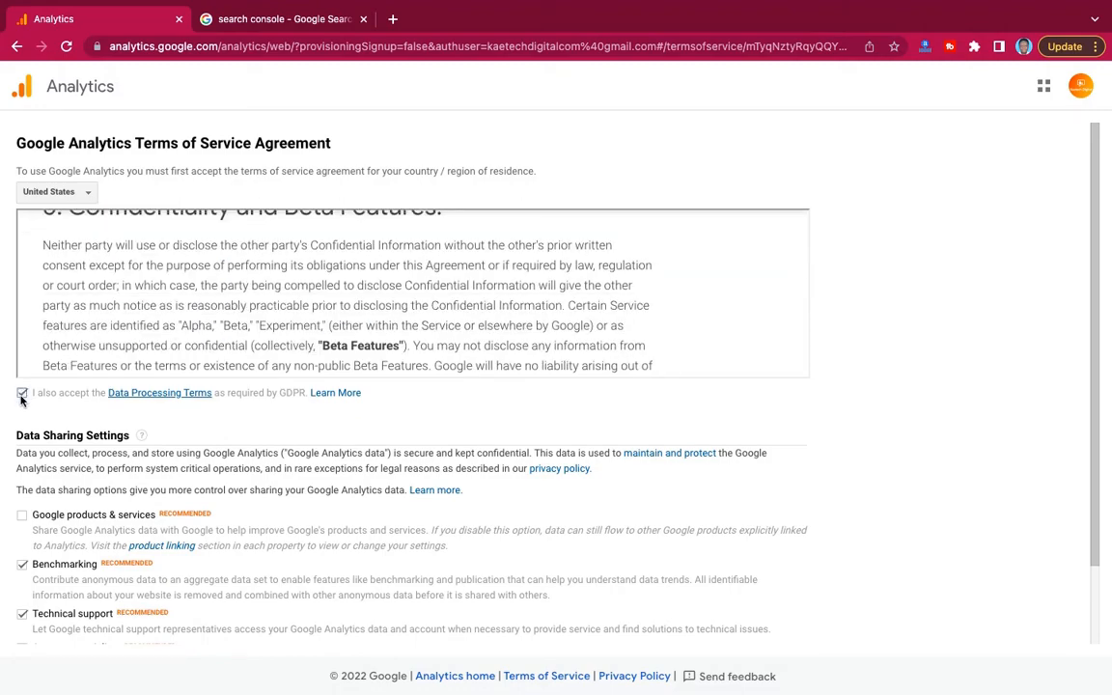
scroll(193, 444, down, 2)
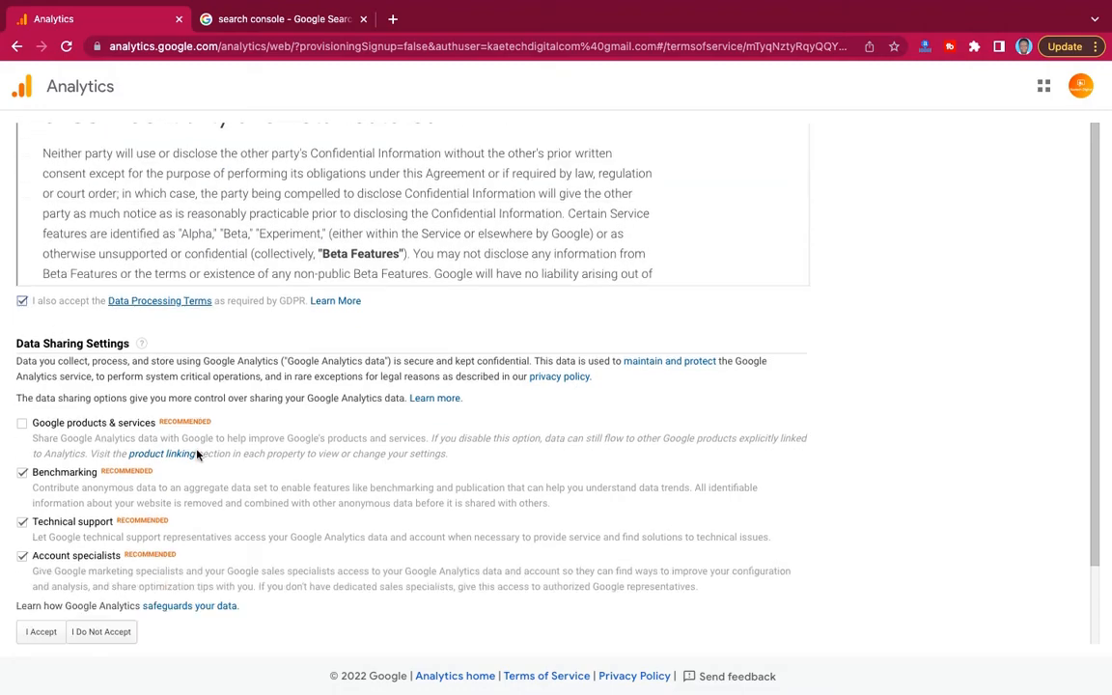
click(42, 631)
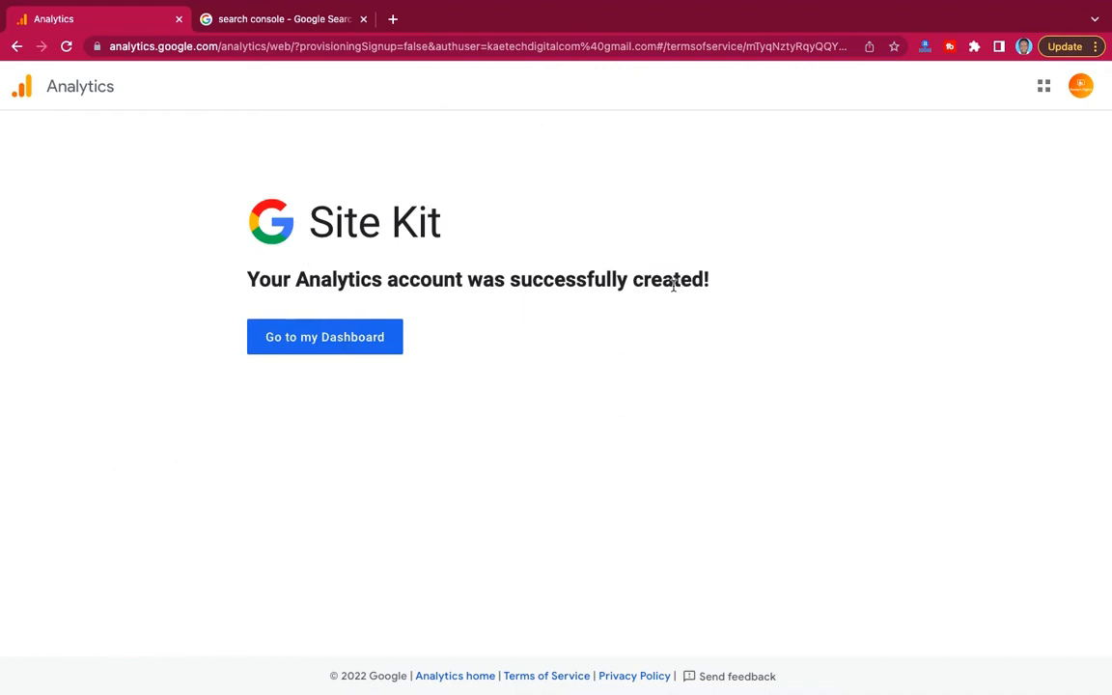
Return to the Site Kit dashboard and review its Analytics and Search Console traffic sections.
click(349, 342)
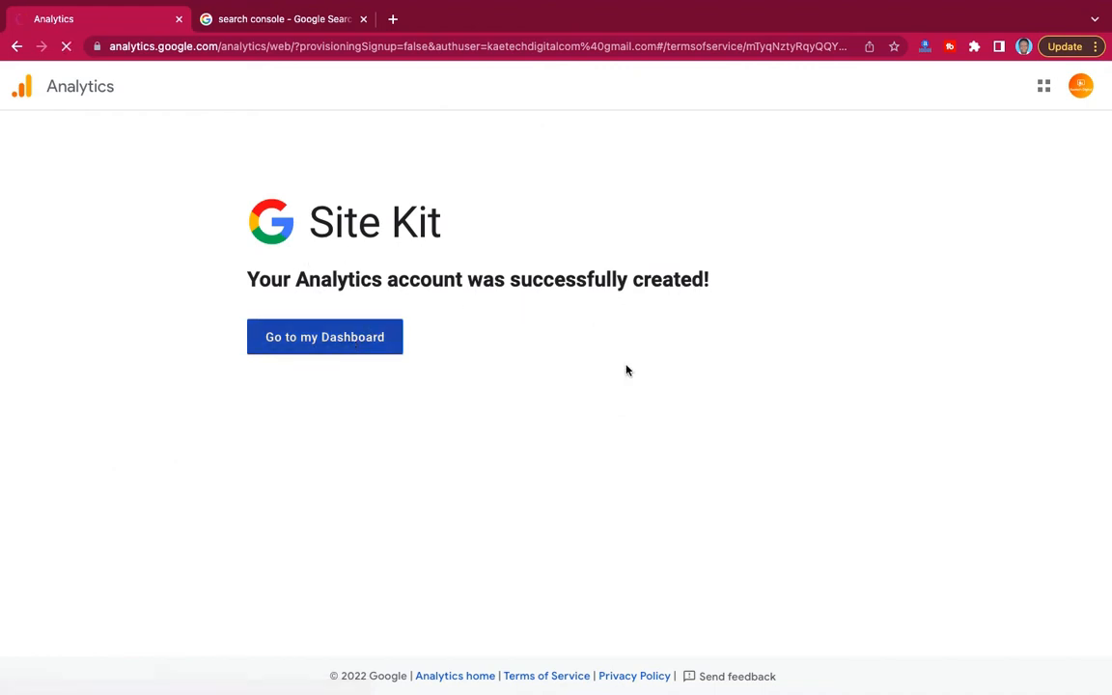
scroll(583, 418, down, 5)
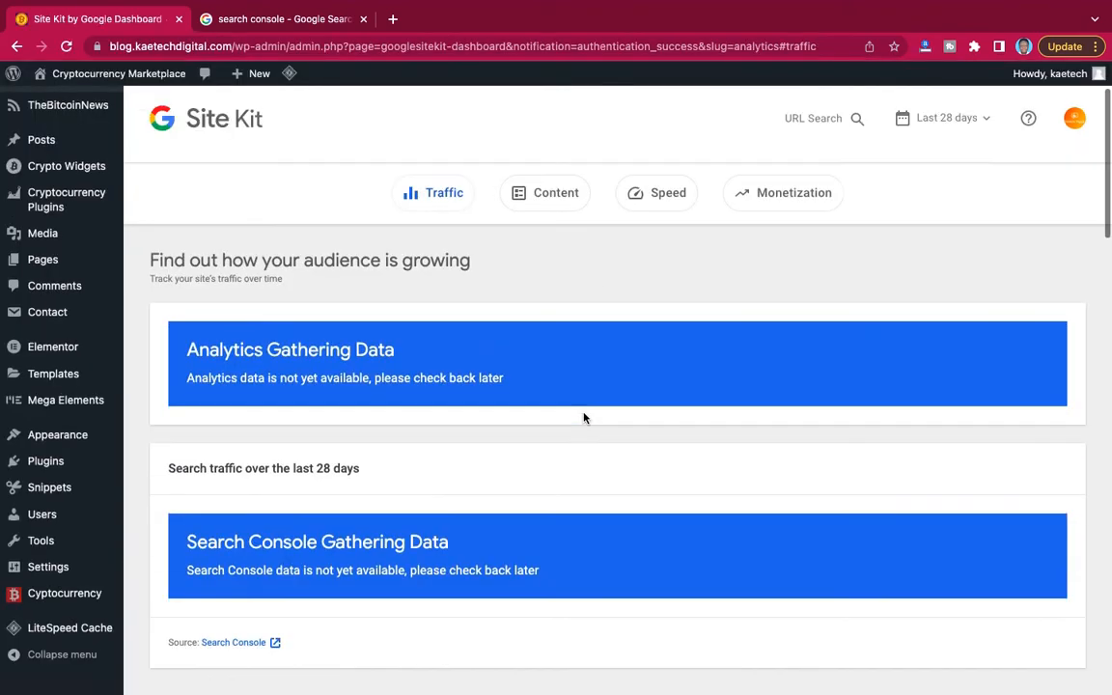
scroll(582, 418, up, 5)
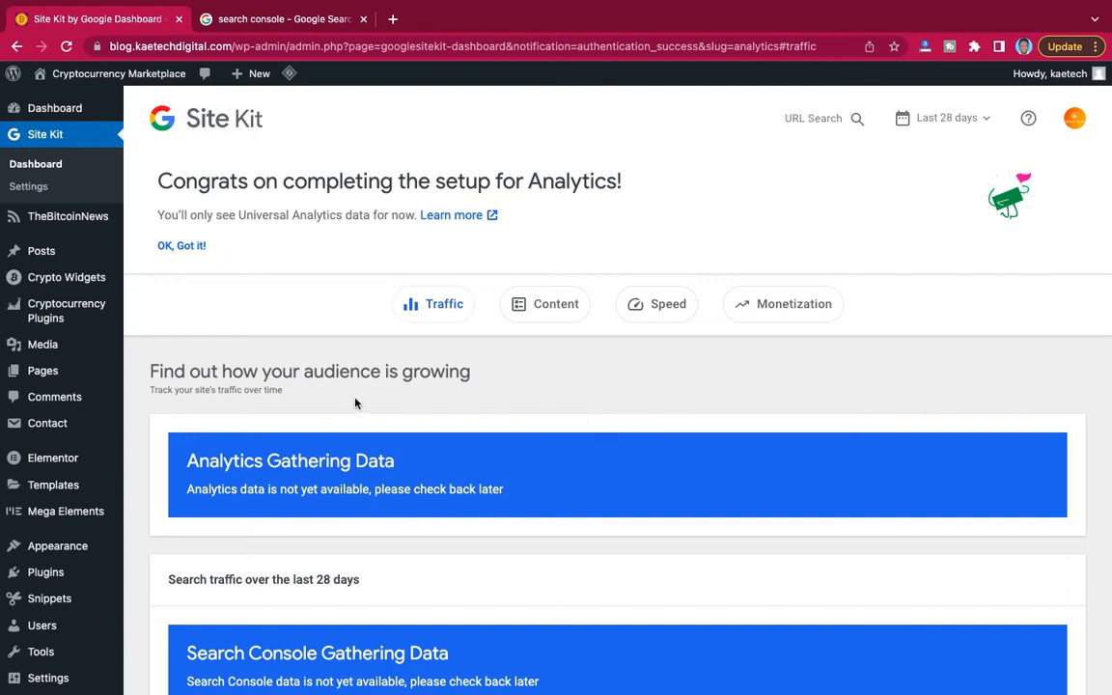
scroll(354, 403, down, 5)
scroll(355, 404, up, 6)
Open Google Search Console from the search results and switch it to the Kaetech Digital account, closing the other account's page.
click(293, 19)
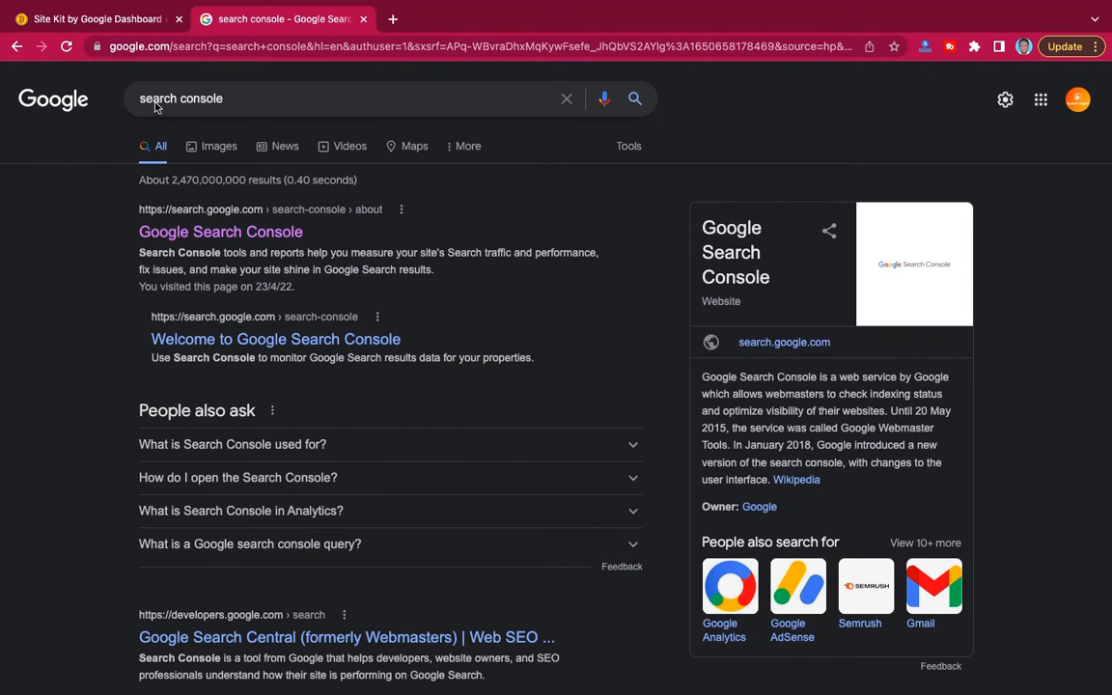
click(231, 240)
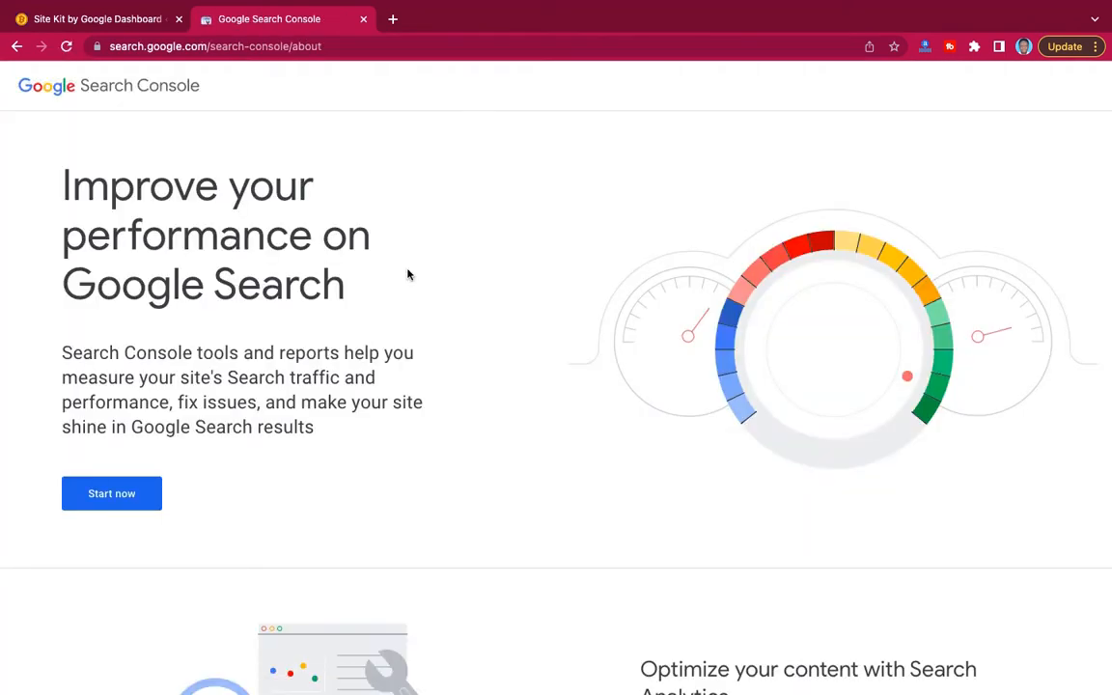
click(126, 497)
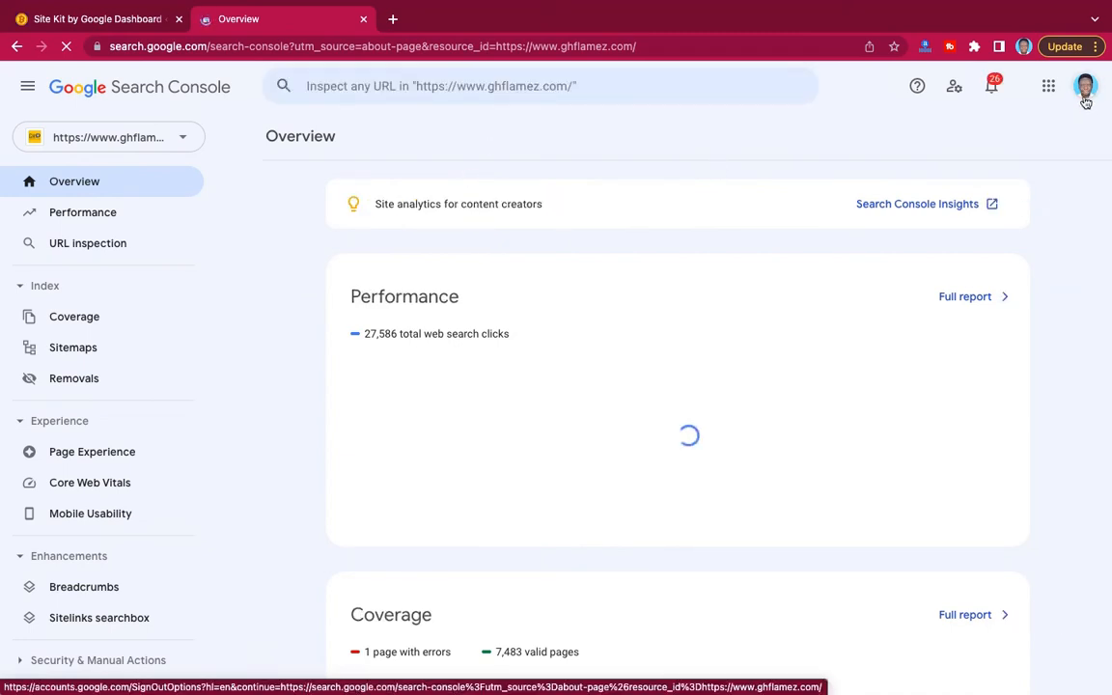
click(1086, 92)
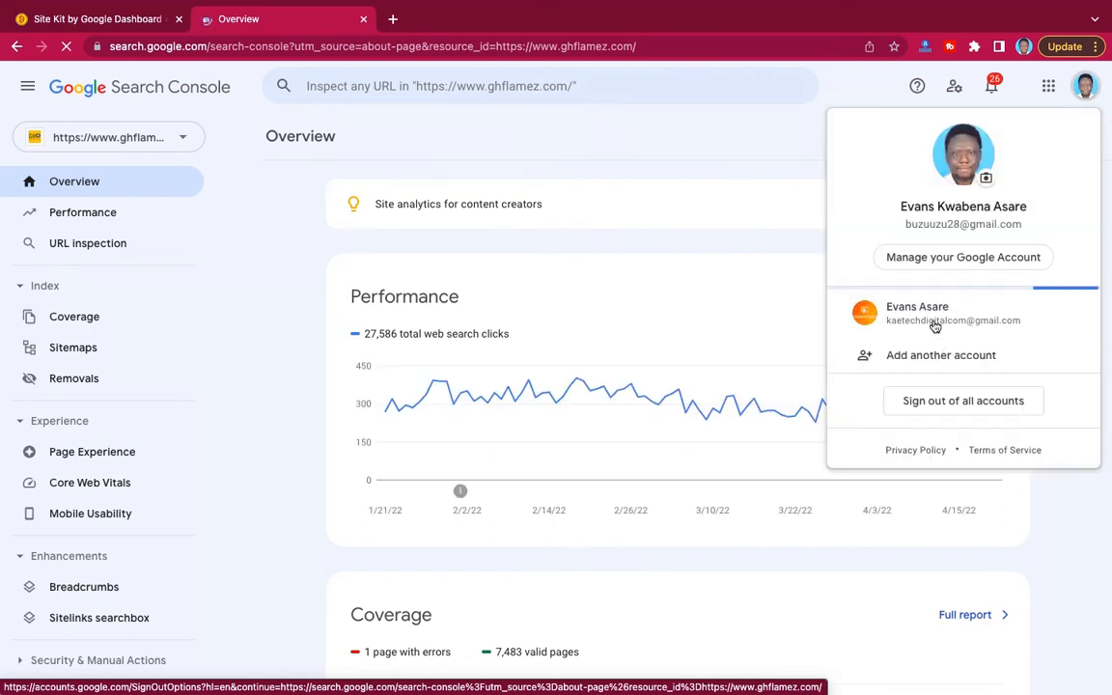
click(936, 315)
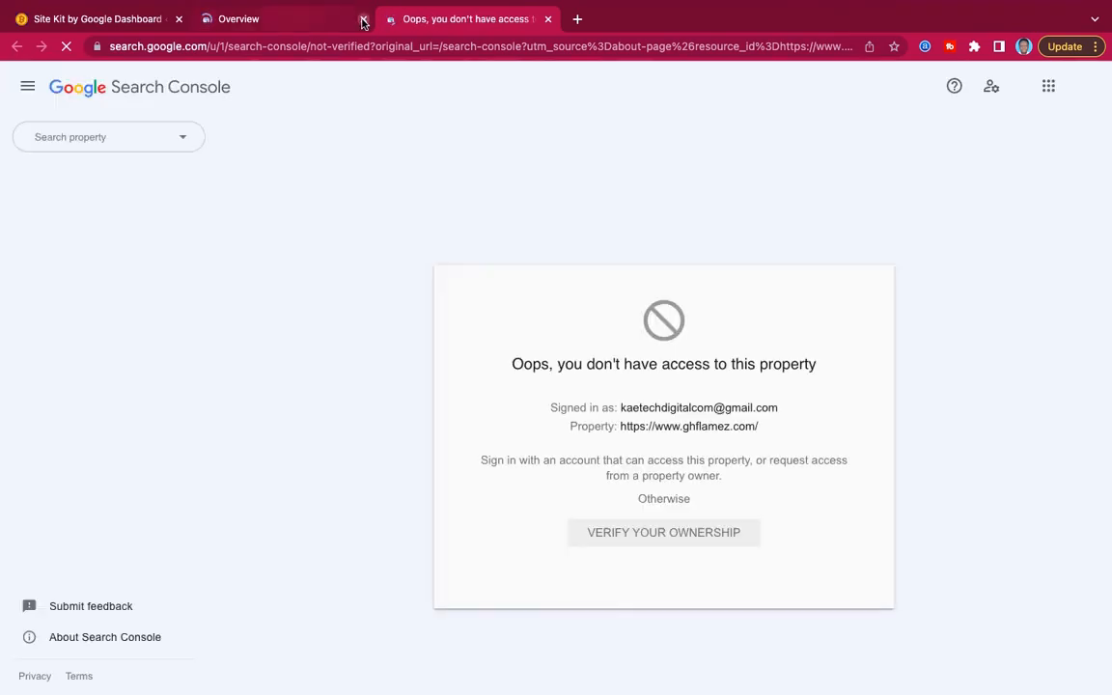
click(363, 19)
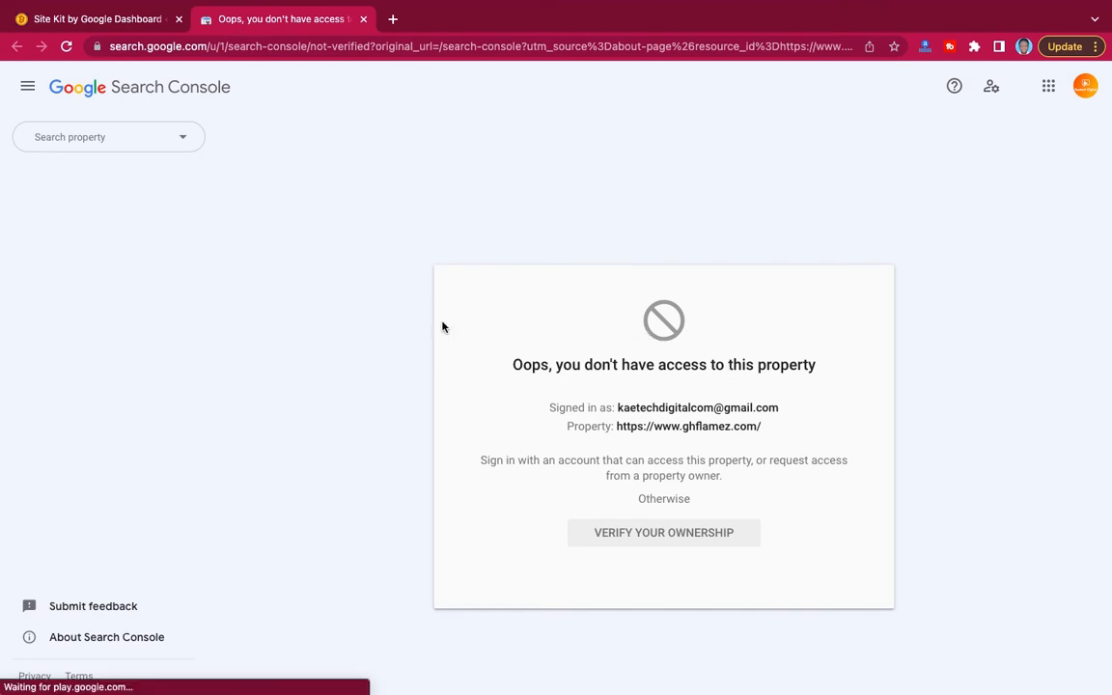
click(181, 142)
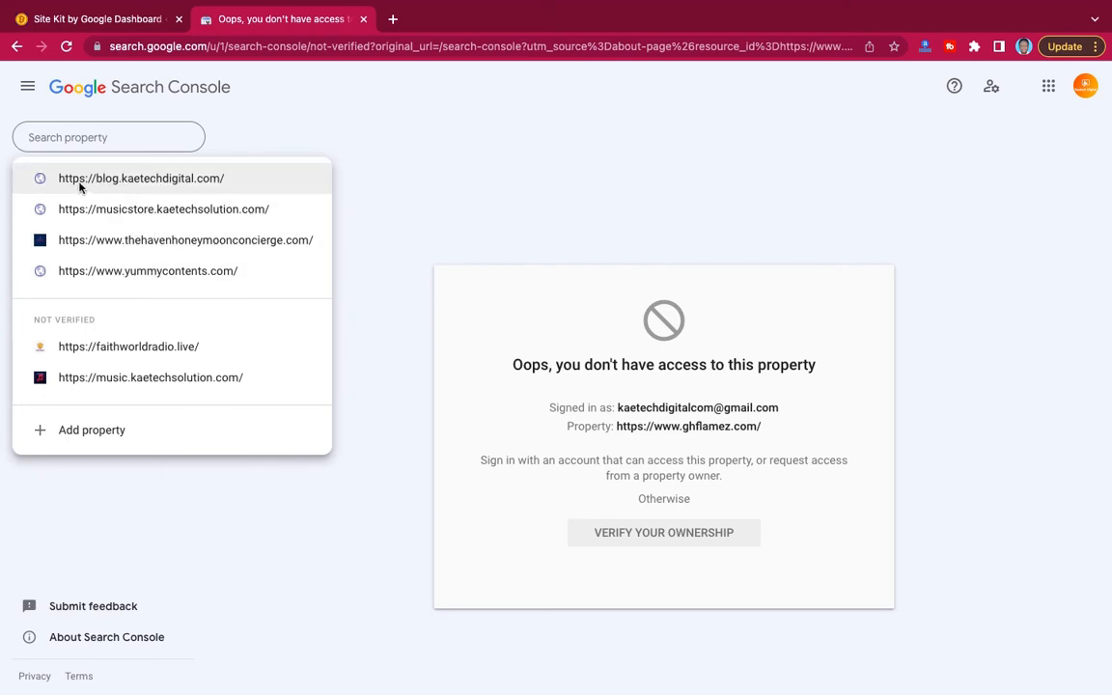
click(189, 180)
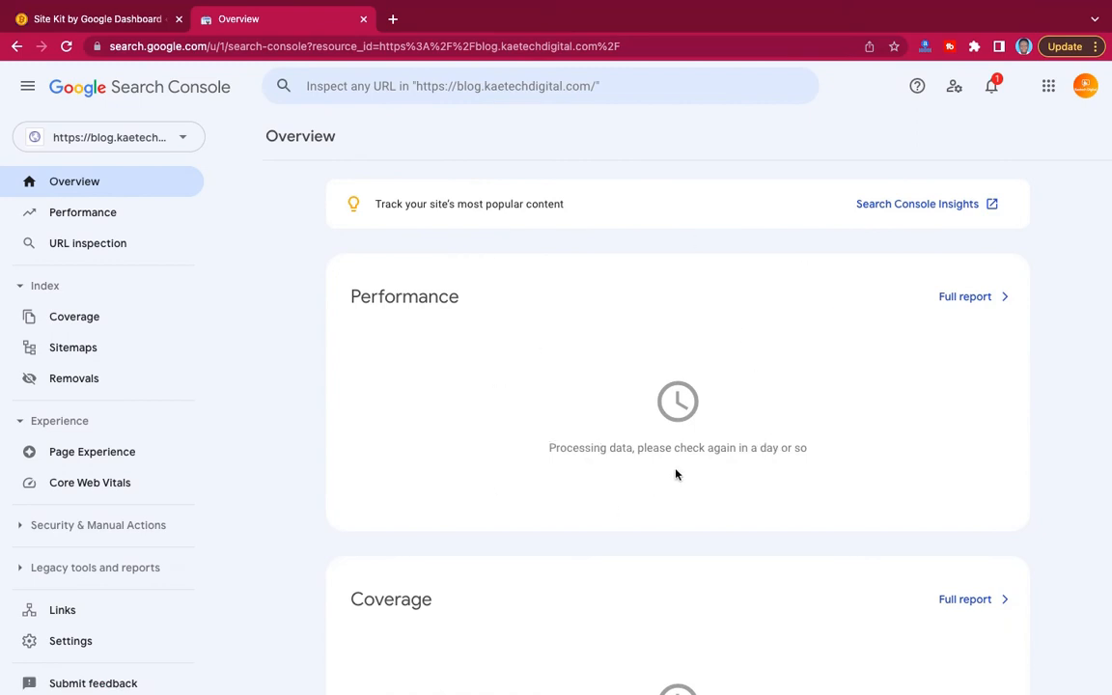
scroll(808, 416, down, 8)
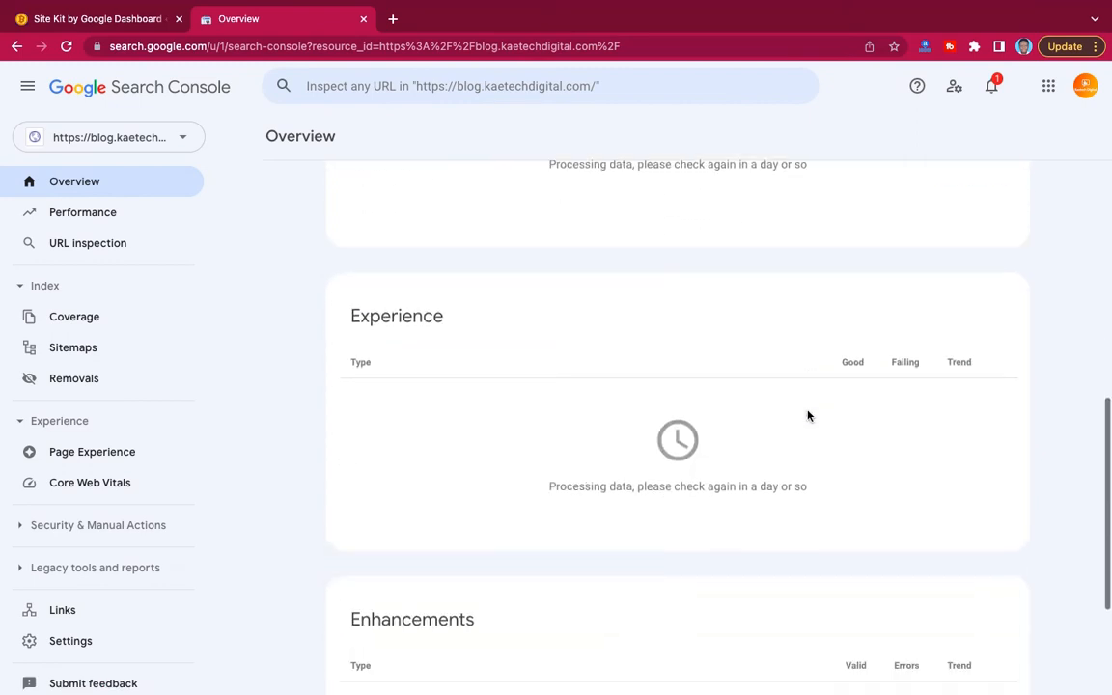
scroll(809, 416, up, 10)
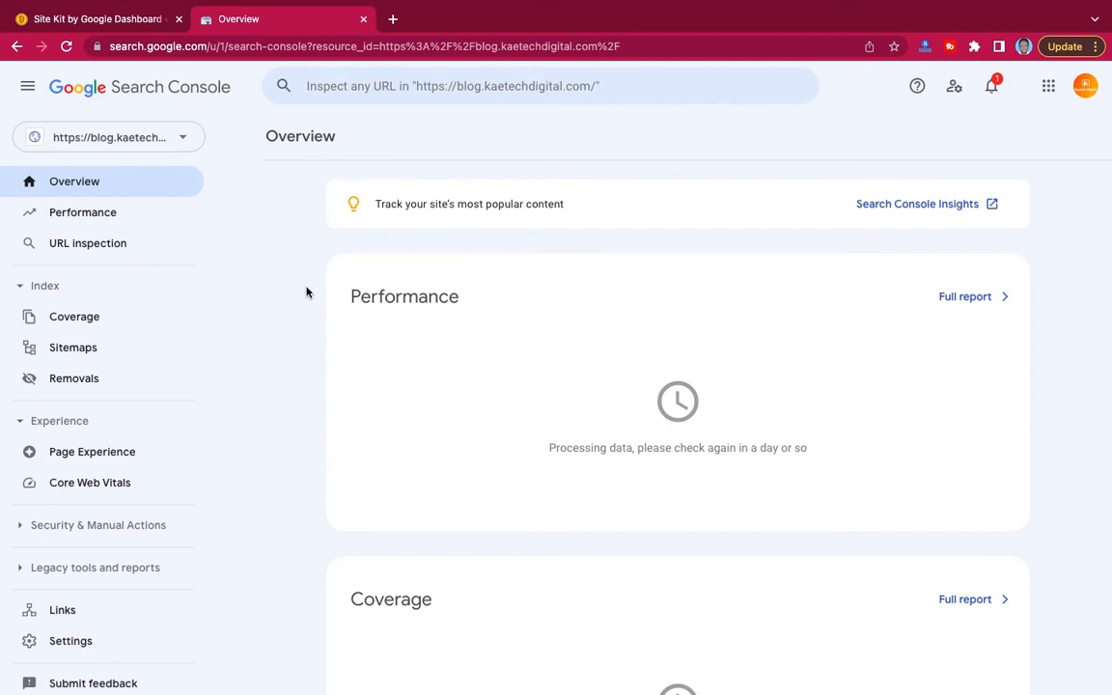
click(73, 351)
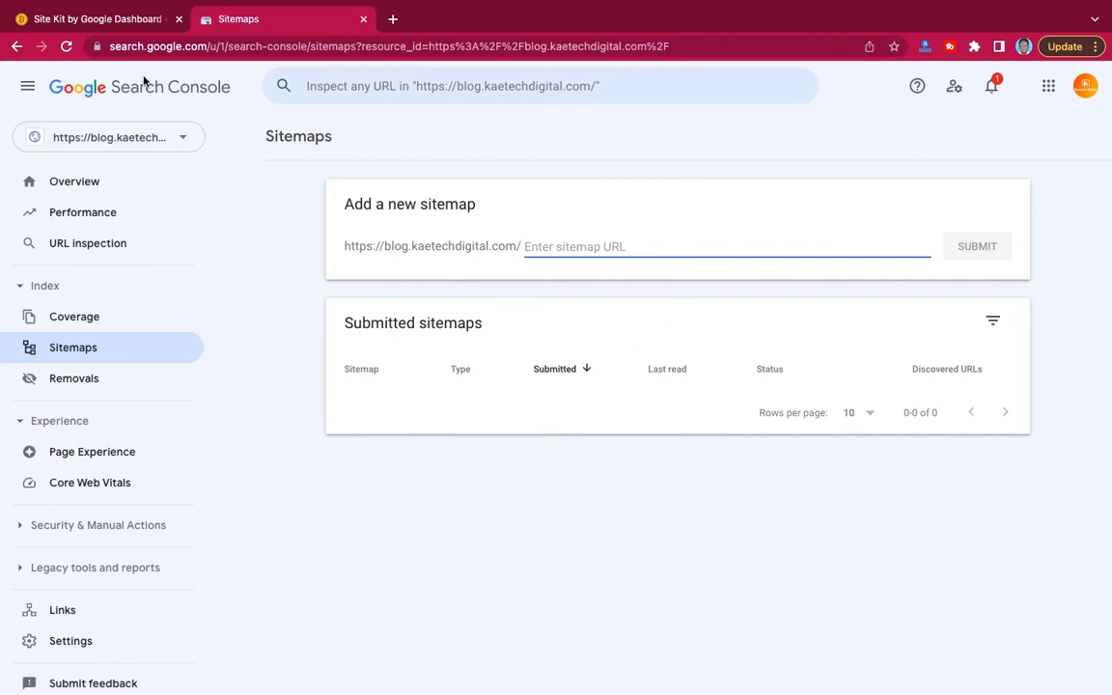
click(114, 21)
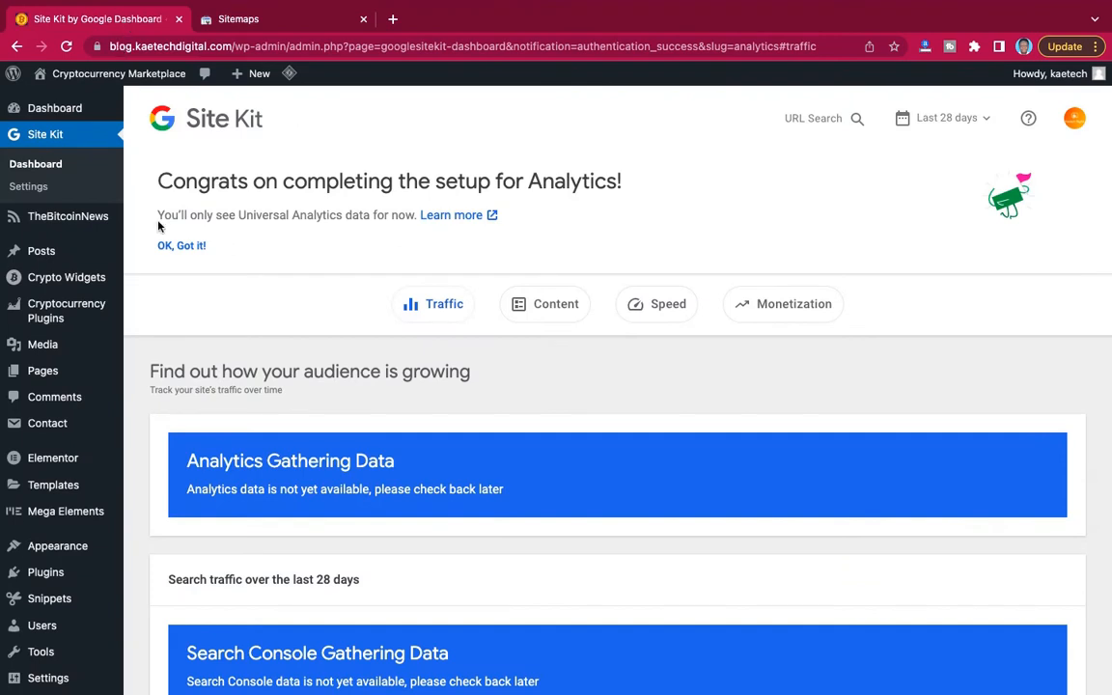
scroll(143, 342, down, 3)
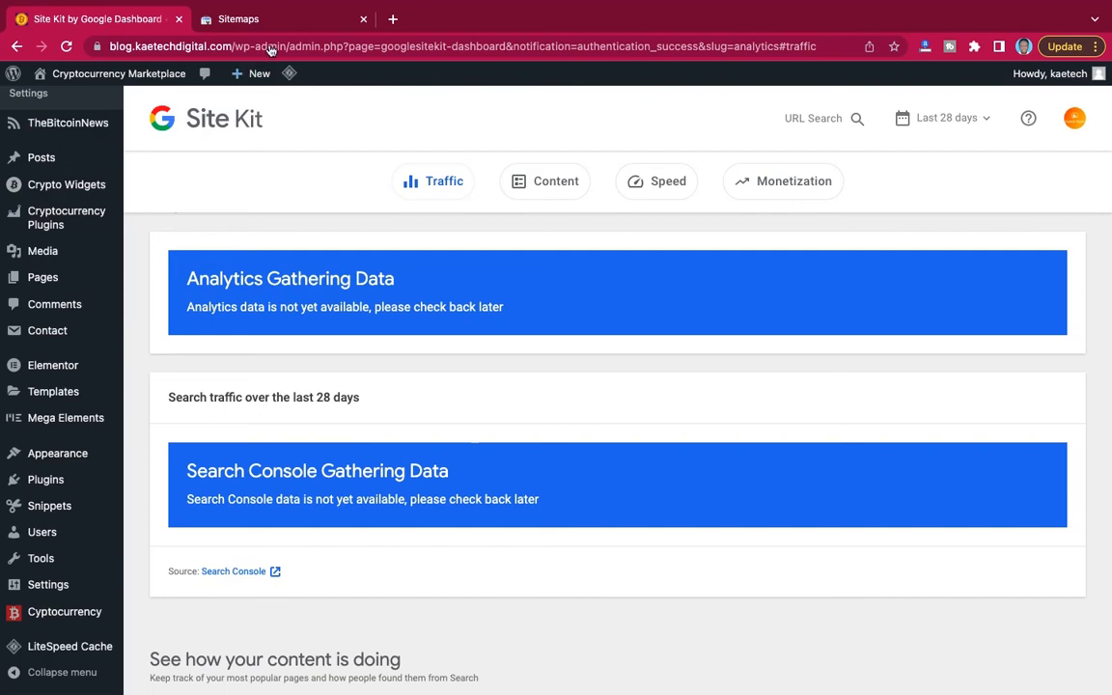
click(242, 19)
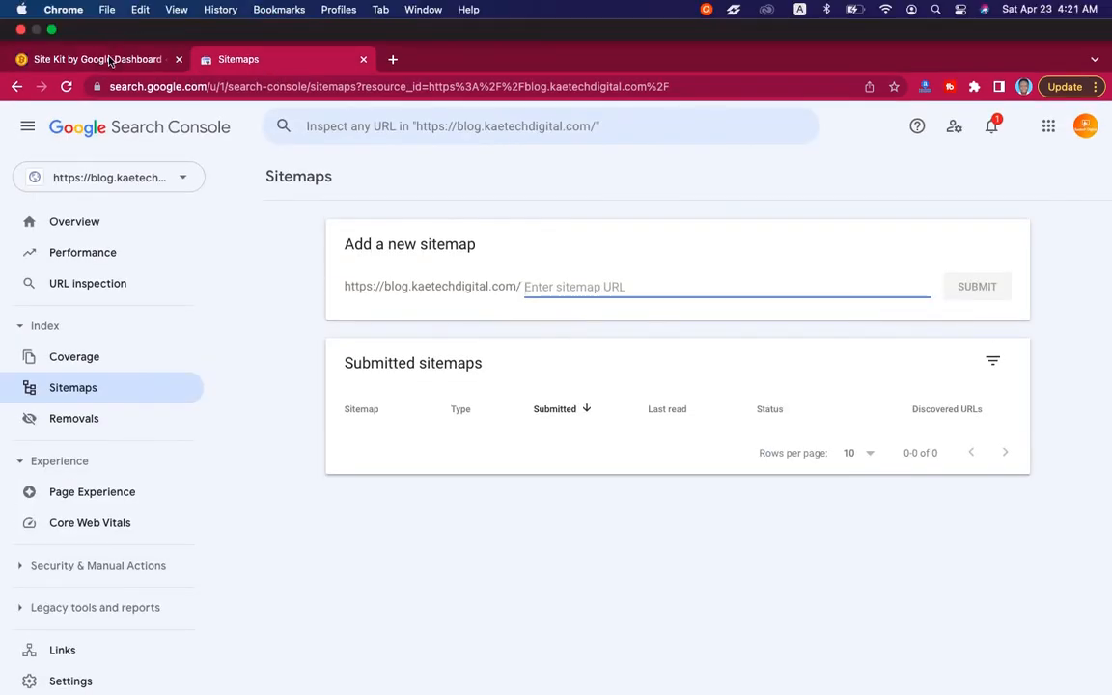
Return to the WordPress admin, open the page for adding new plugins, and search for "yoast".
click(154, 17)
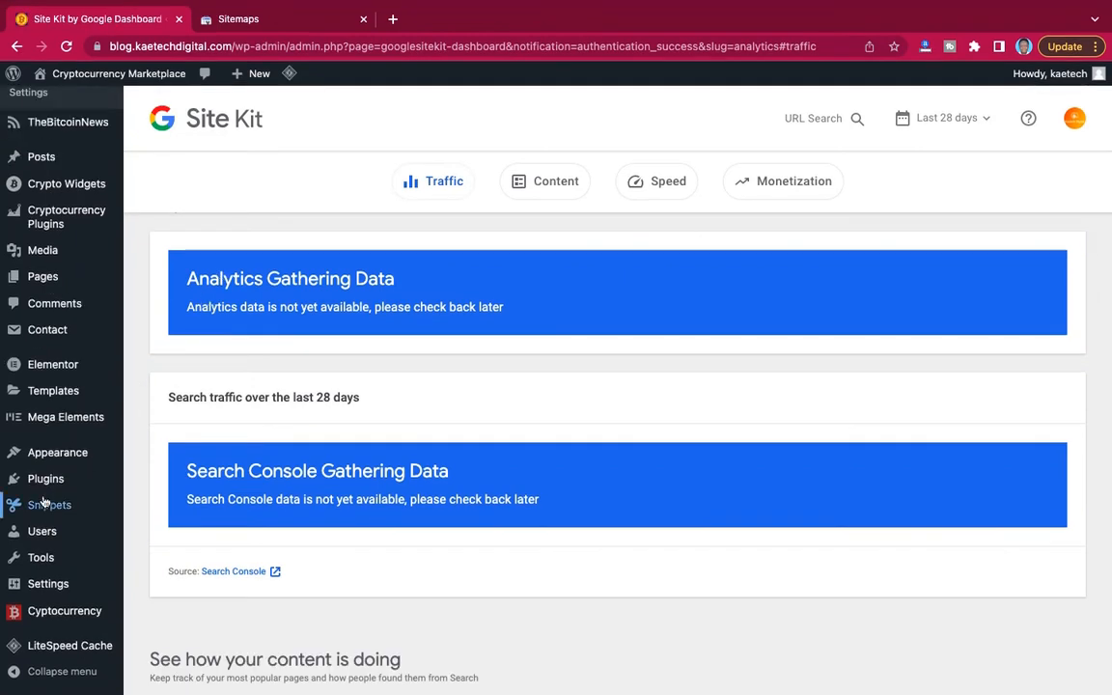
mouse_move(43, 480)
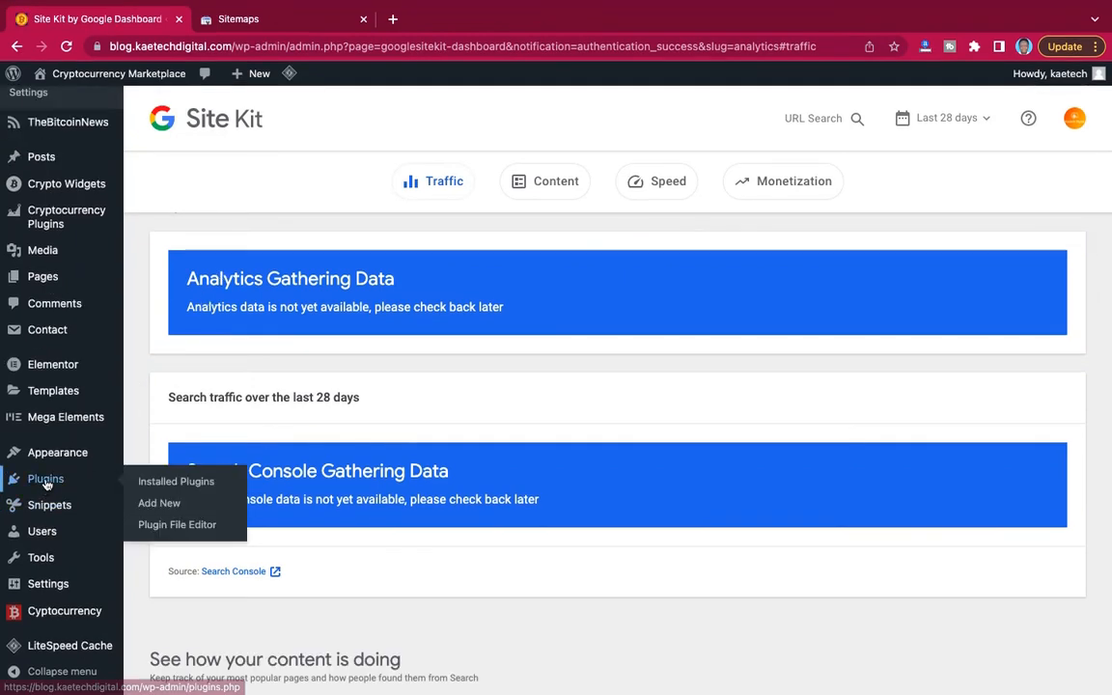
click(160, 505)
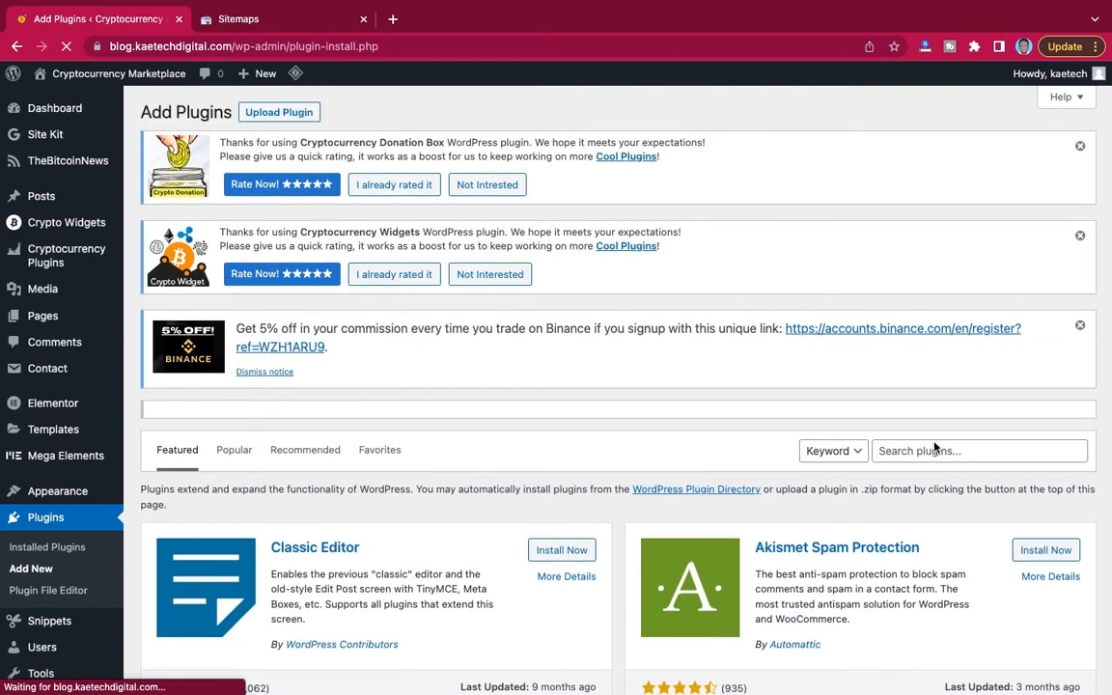
click(935, 456)
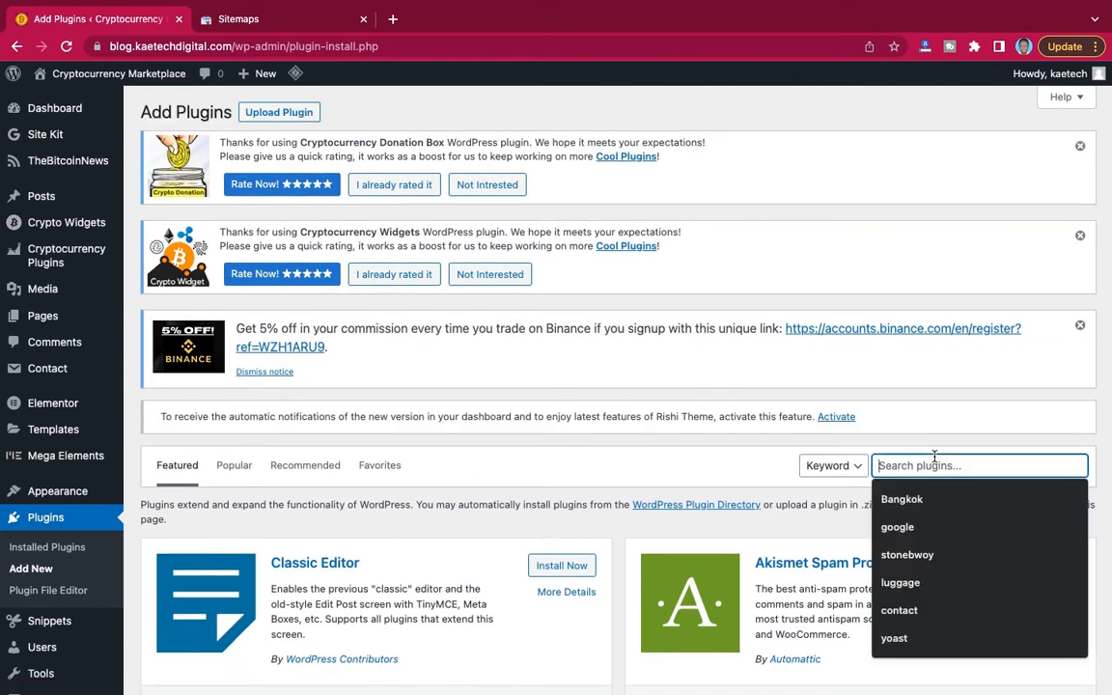
text(yoa)
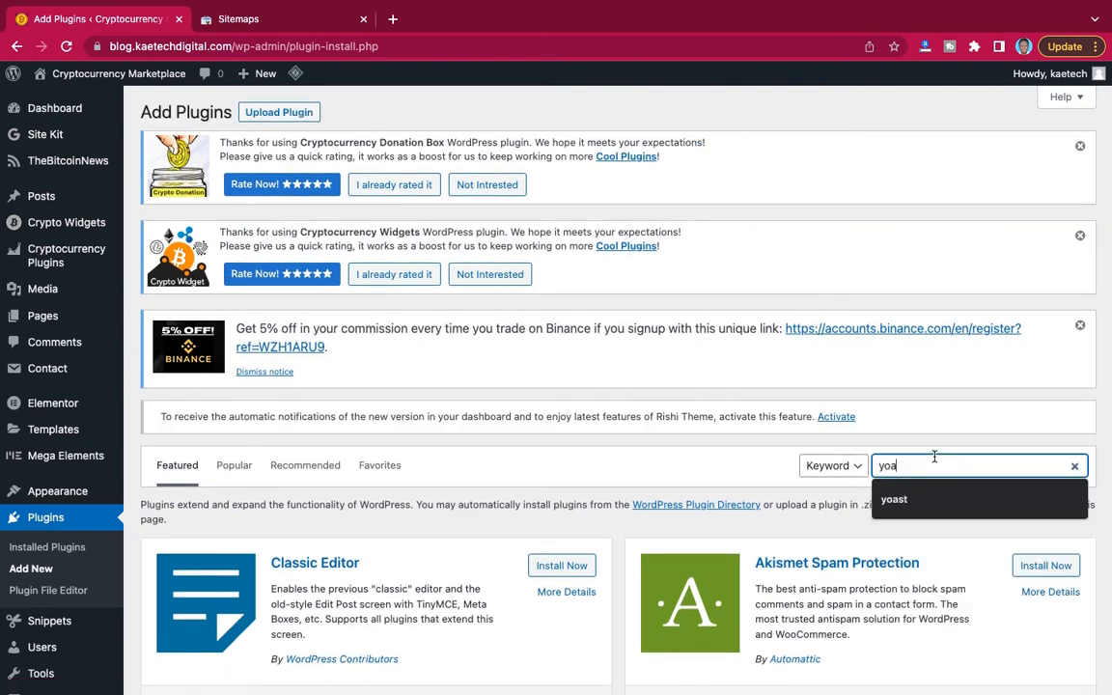
text(st)
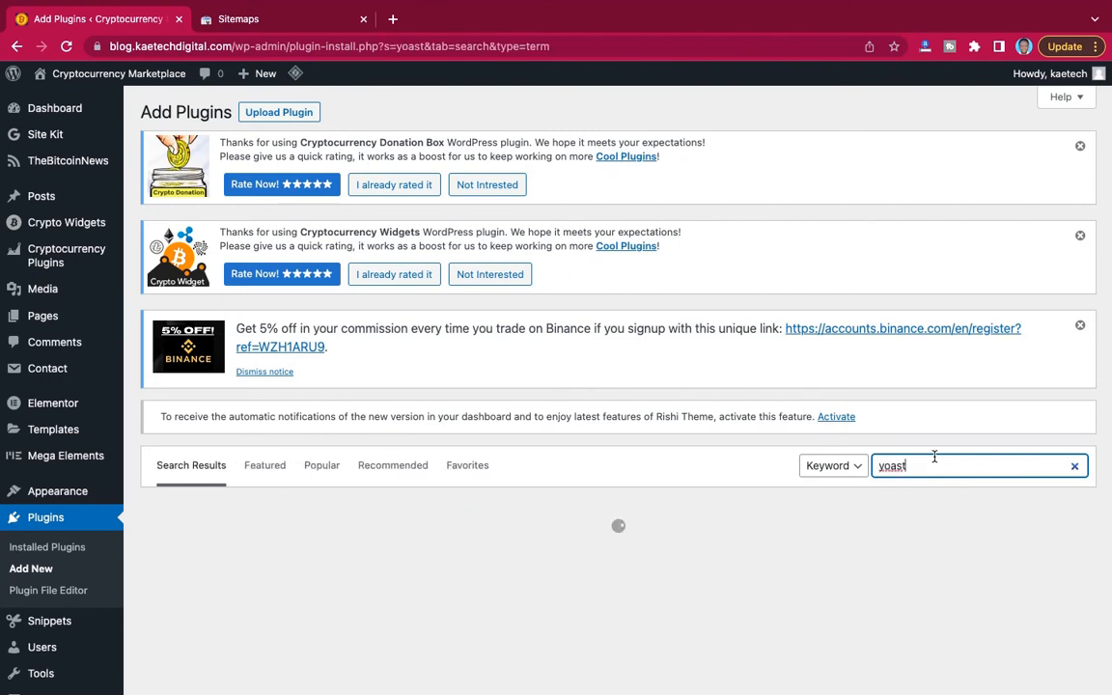
Install and activate the Yoast SEO plugin from the search results.
scroll(704, 477, down, 2)
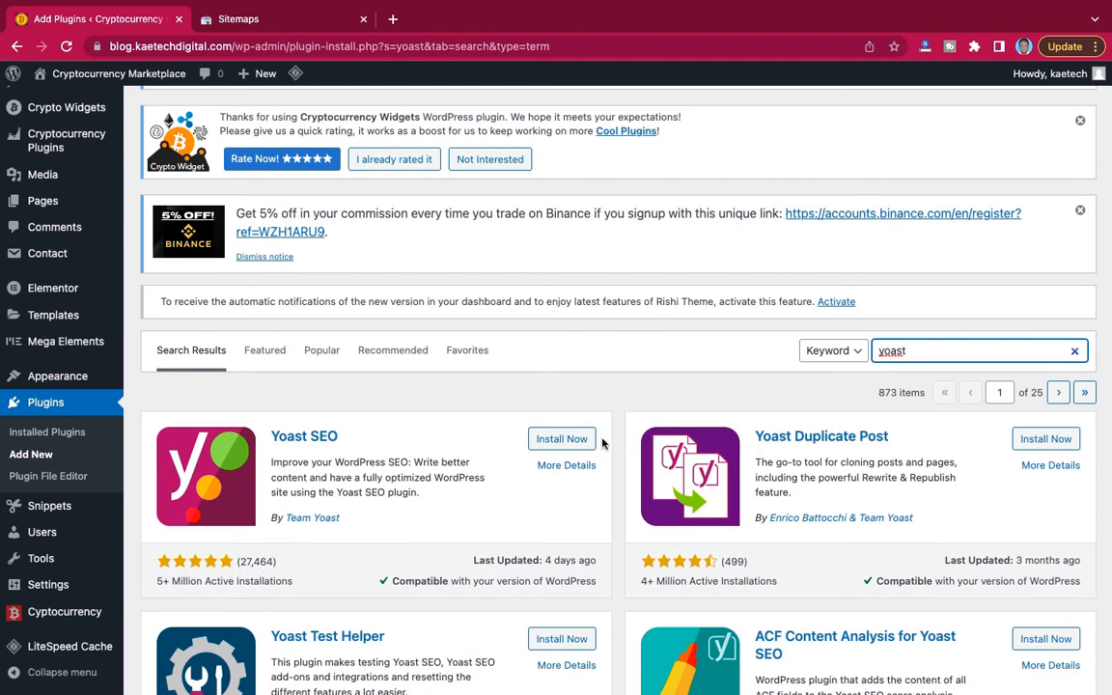
click(563, 442)
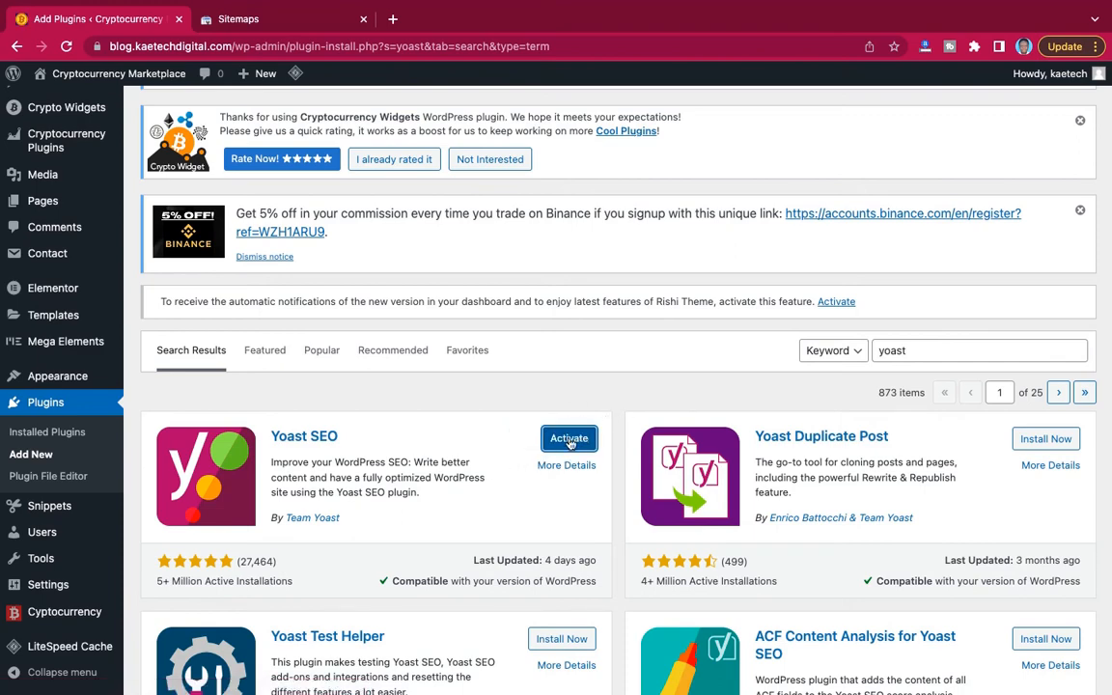
click(569, 441)
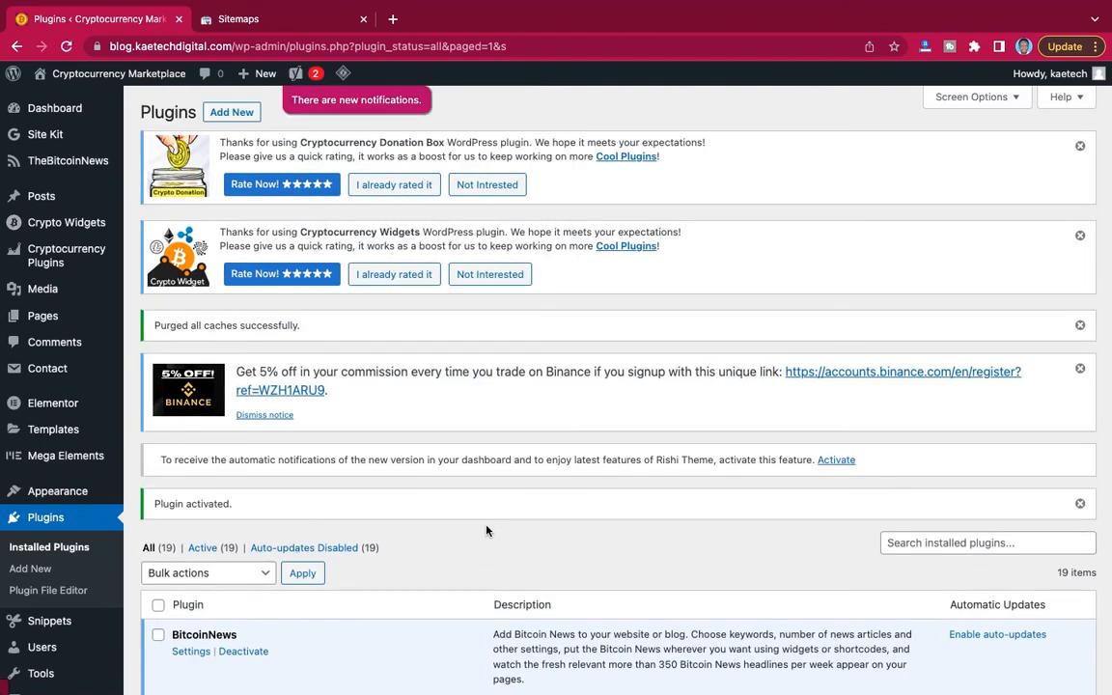
Open the General settings of Yoast SEO and review its dashboard of problems and notifications.
scroll(486, 530, down, 5)
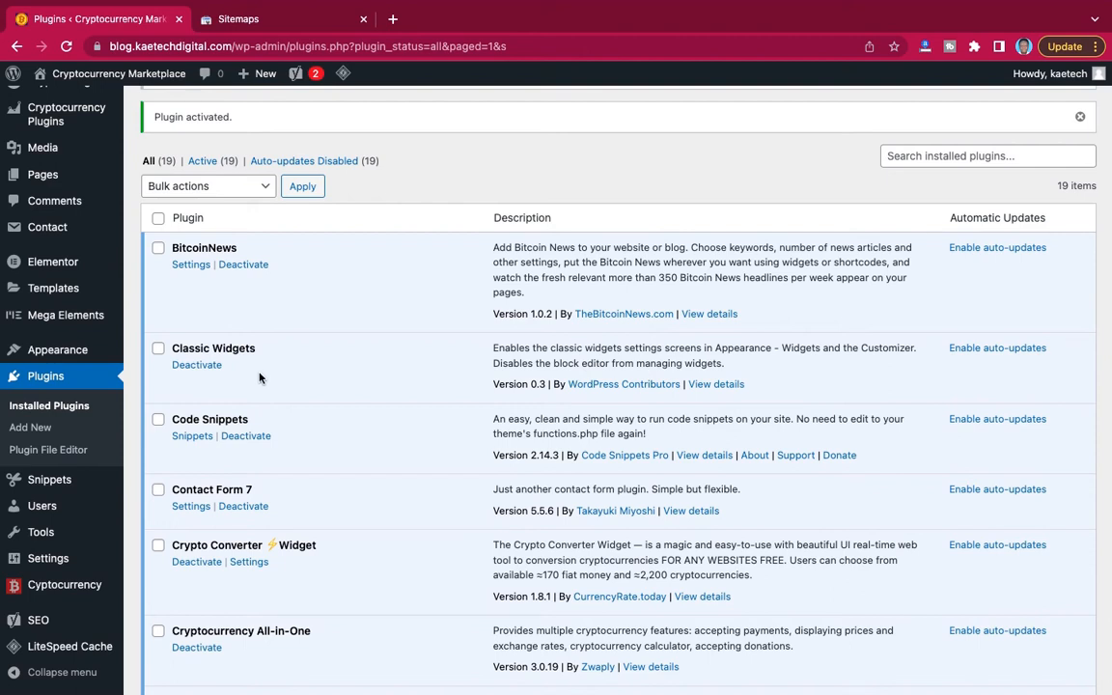
mouse_move(45, 623)
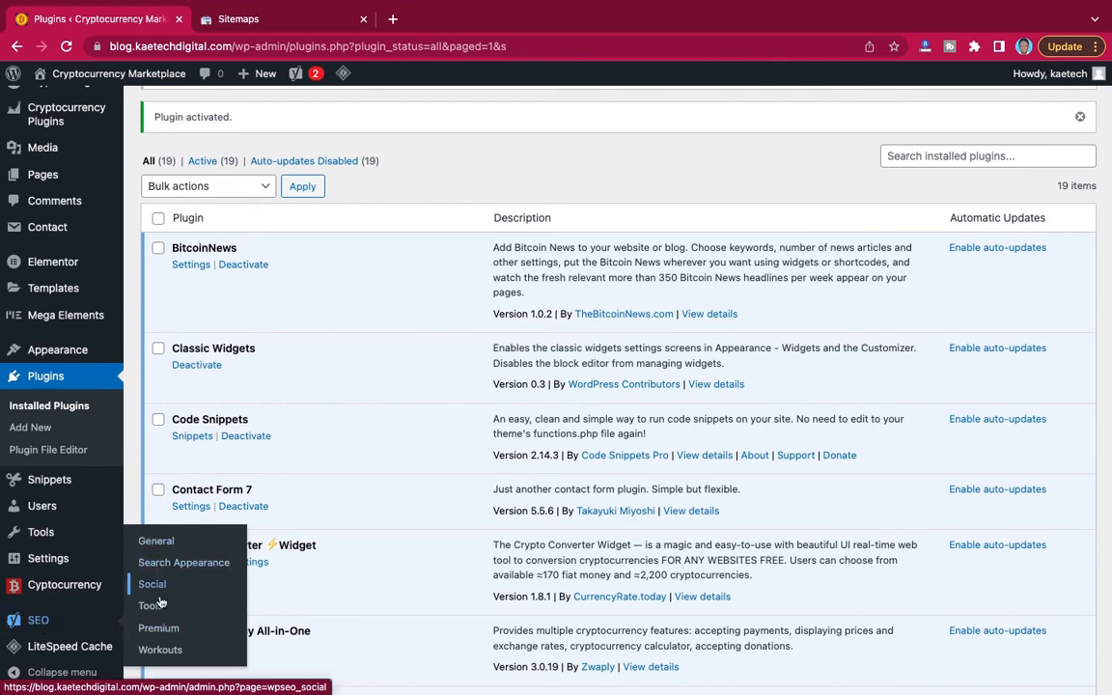
click(156, 546)
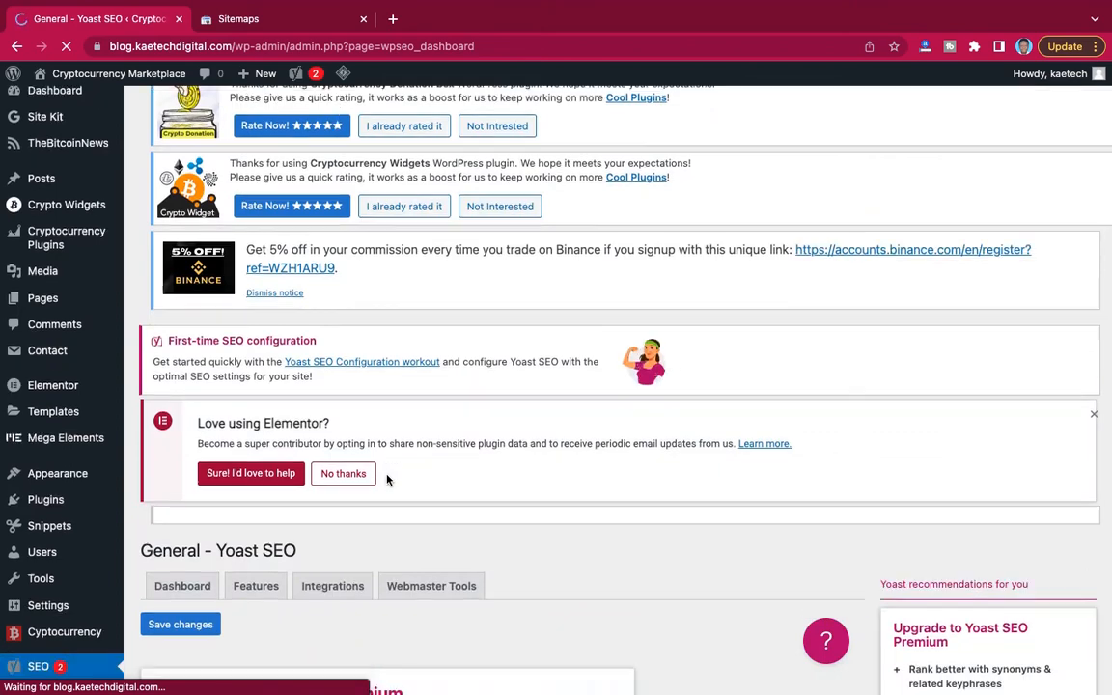
scroll(387, 479, down, 1)
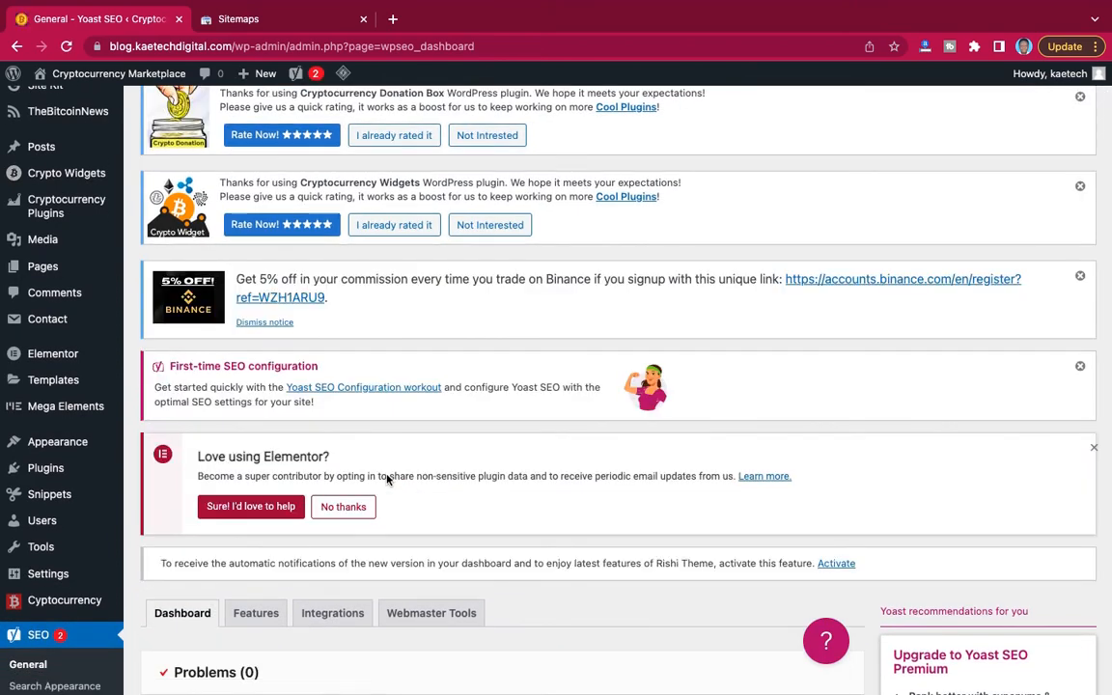
scroll(456, 548, down, 10)
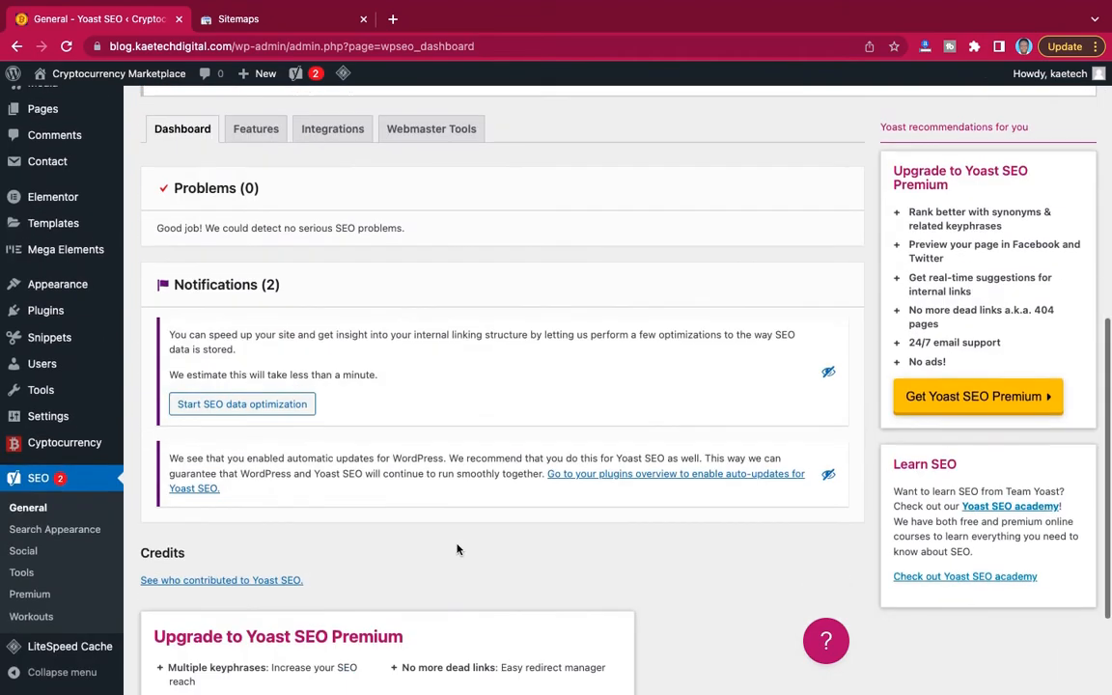
scroll(457, 548, up, 10)
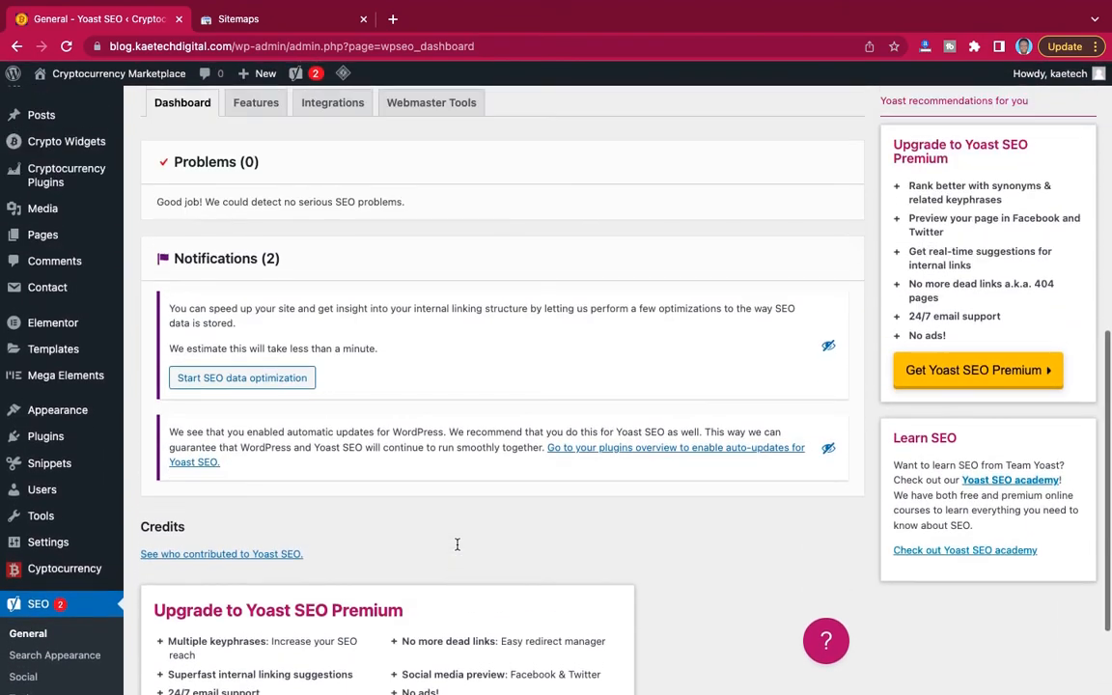
scroll(457, 548, down, 2)
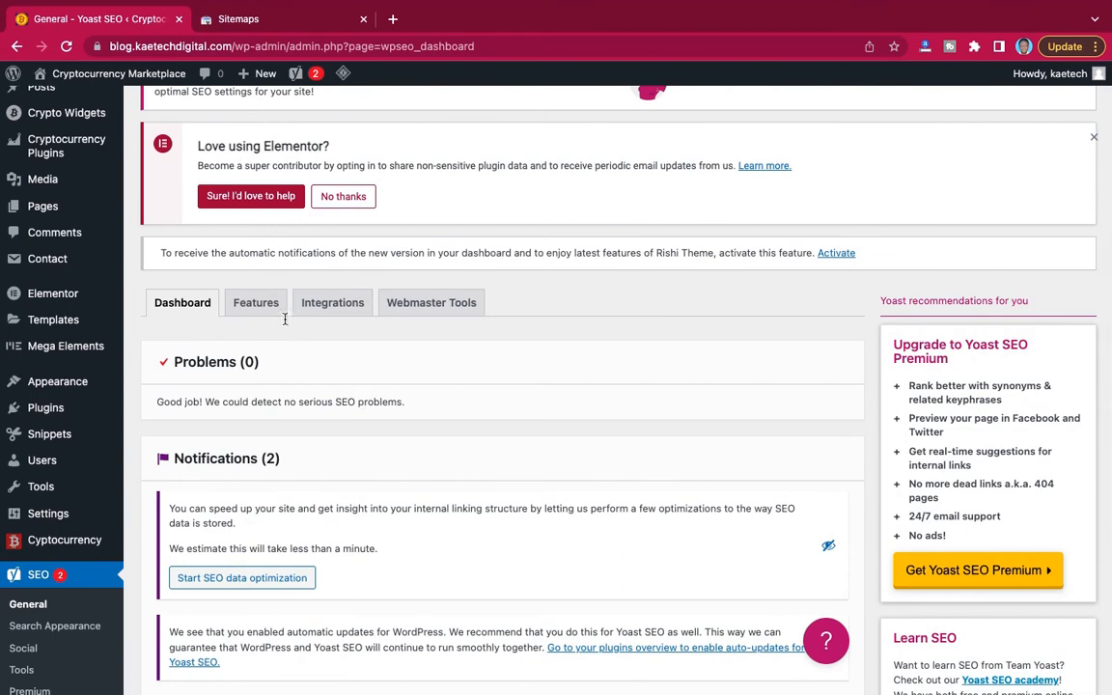
In the Yoast SEO Features settings, expand the help for XML sitemaps and open the site's generated XML sitemap.
click(272, 309)
scroll(482, 447, down, 2)
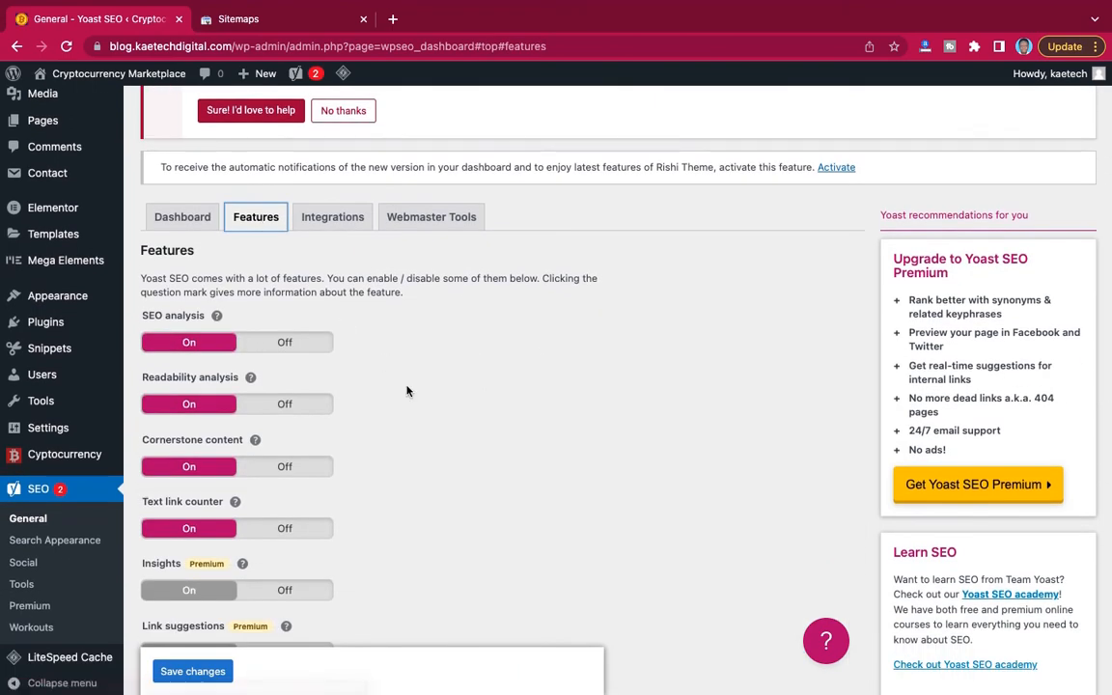
scroll(406, 390, down, 2)
scroll(407, 390, down, 4)
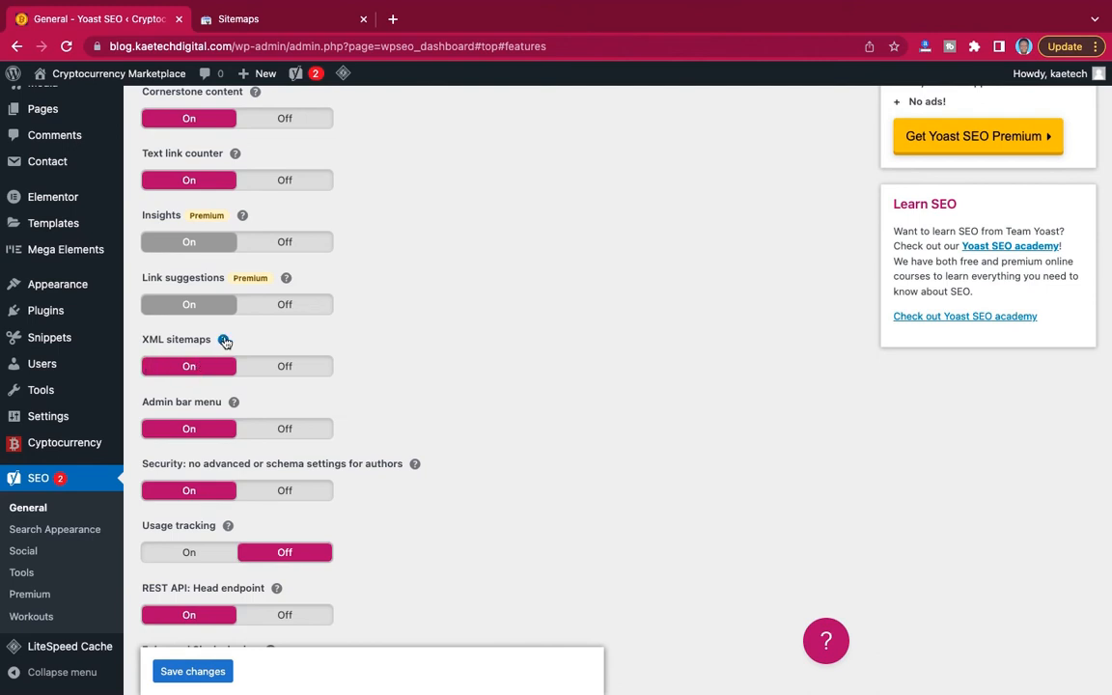
click(223, 341)
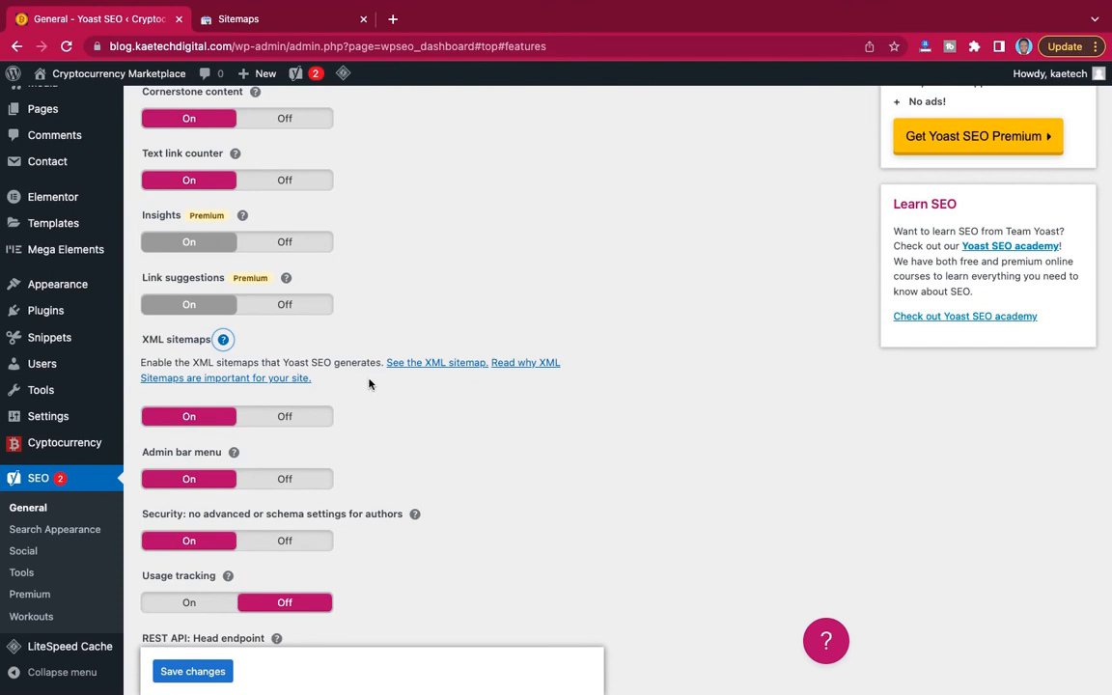
click(423, 369)
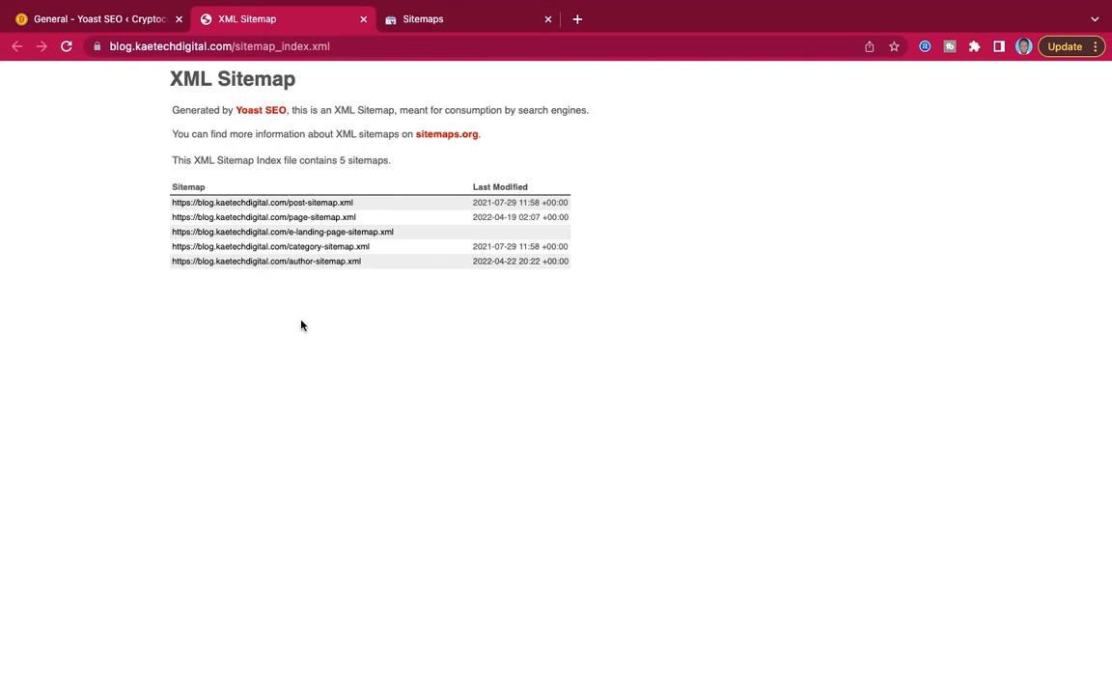
Check the Search Console Sitemaps page, then copy the post-sitemap.xml URL from the XML sitemap index.
click(440, 19)
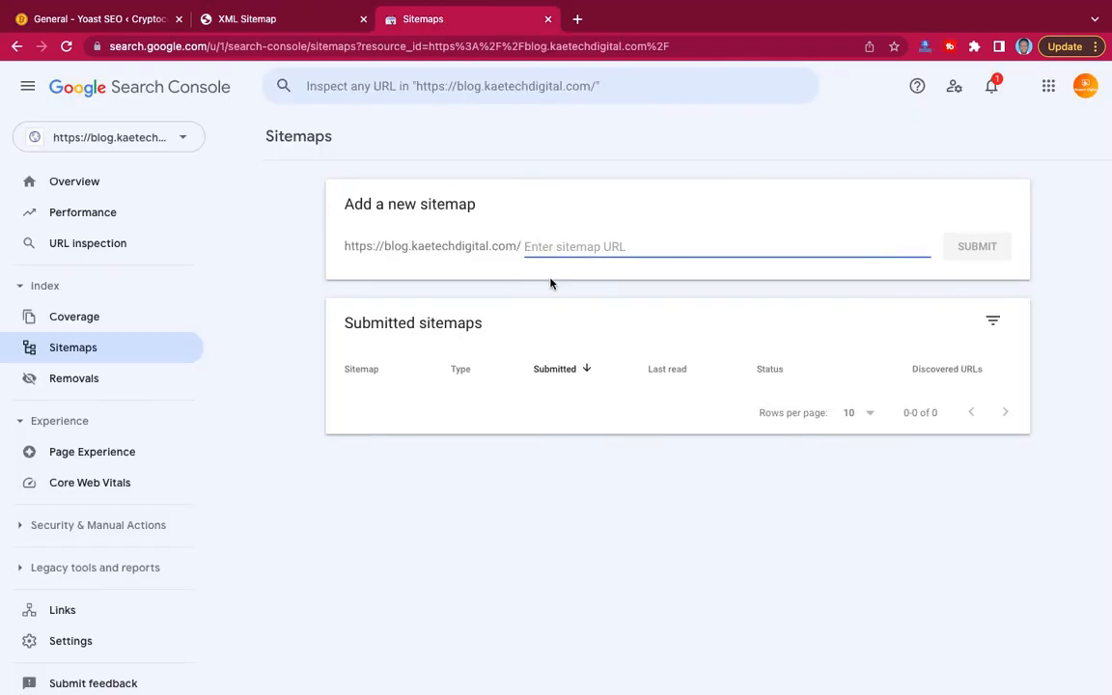
click(255, 21)
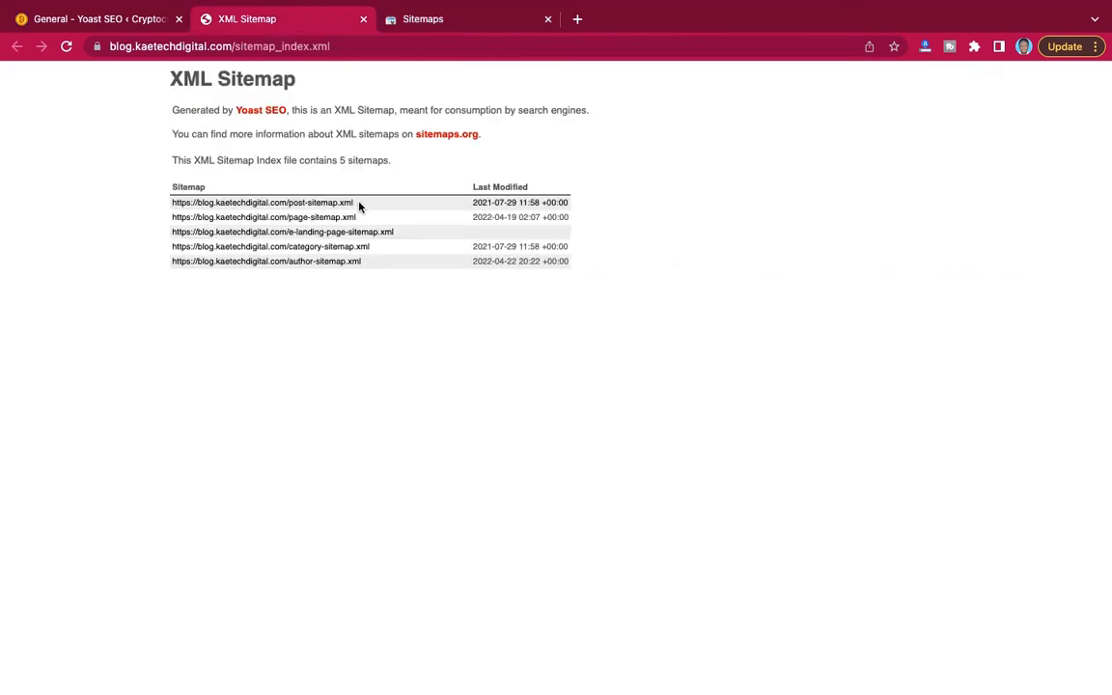
drag(359, 205, 164, 207)
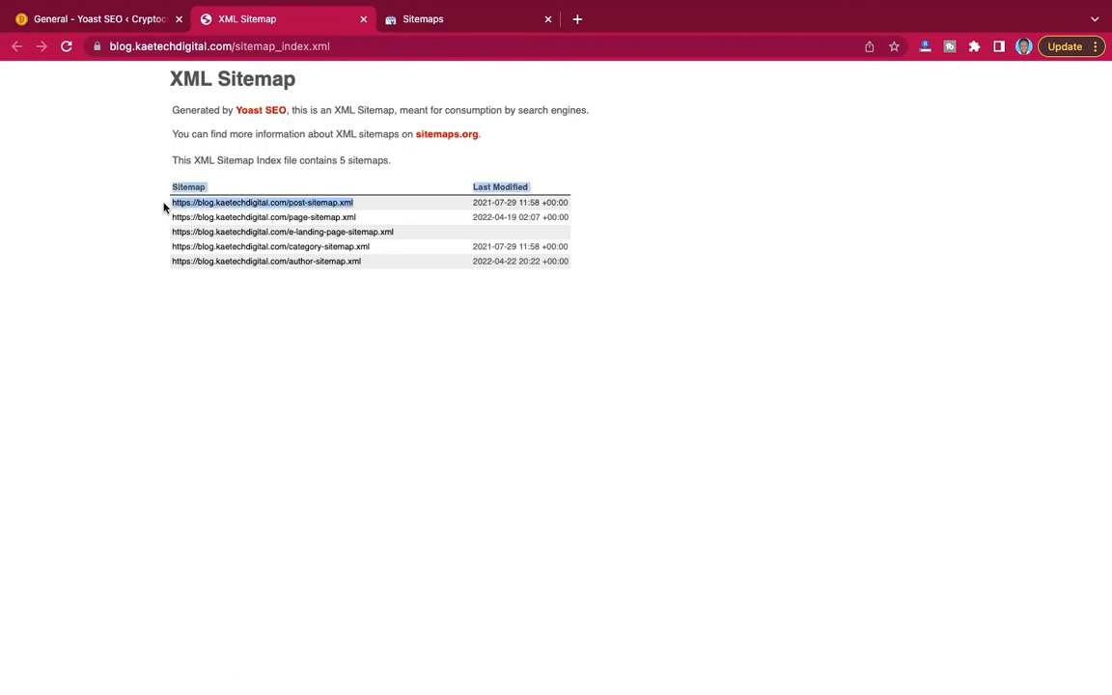
click(166, 209)
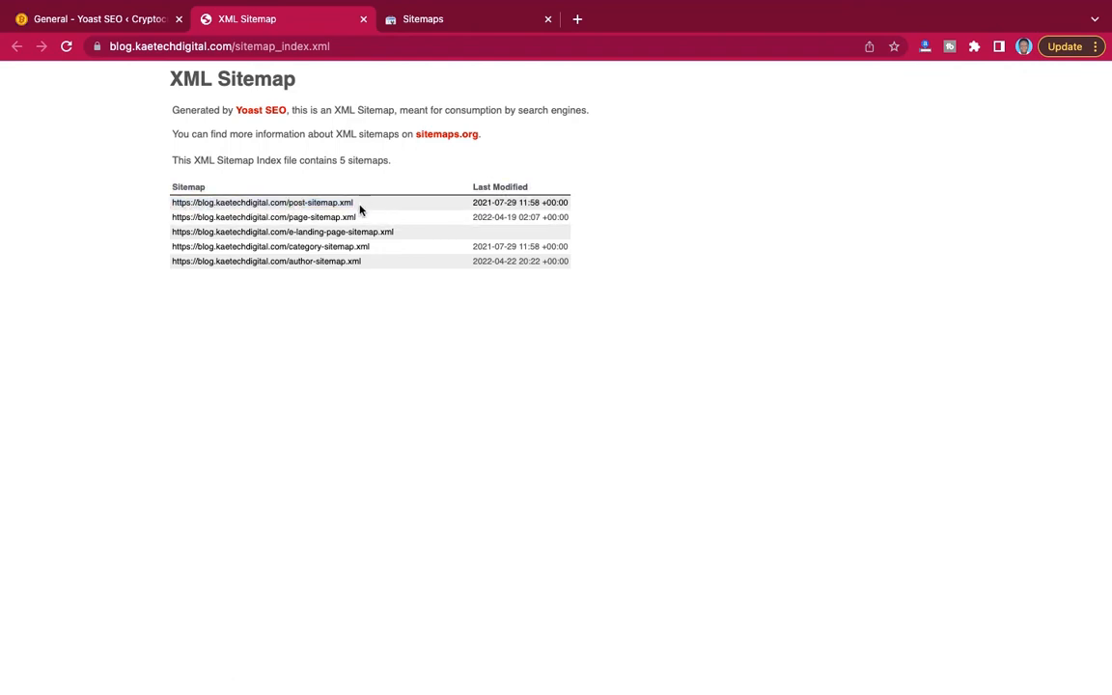
drag(358, 209, 174, 209)
key(ctrl+c)
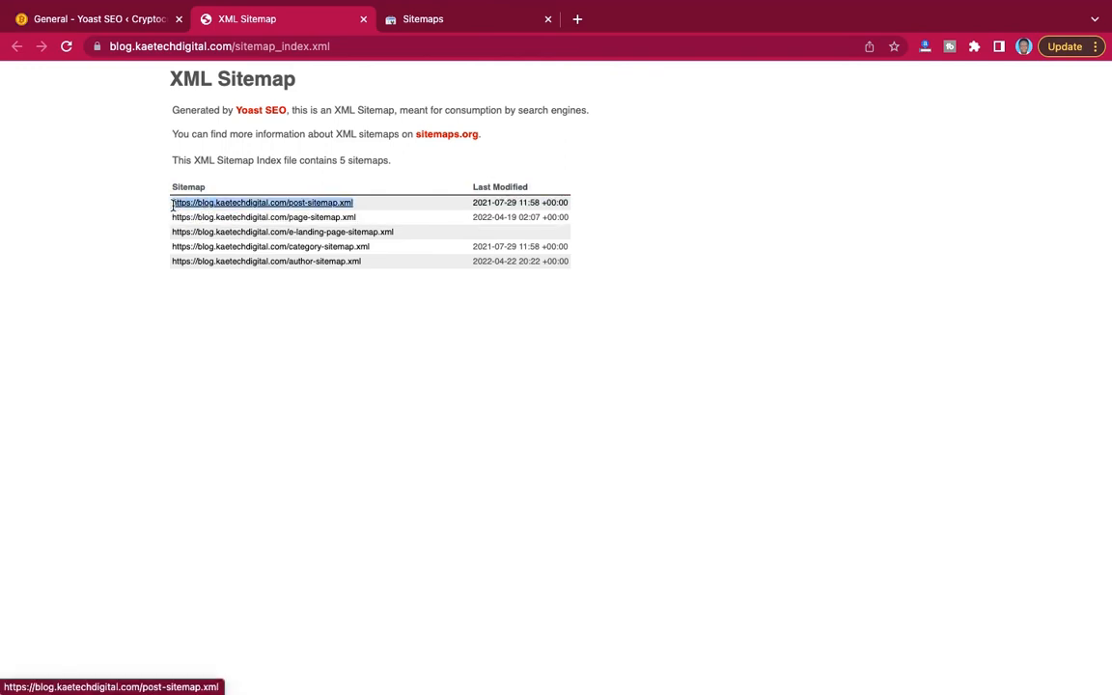
Paste the copied URL as a new sitemap in Search Console, trim it to post-sitemap.xml, submit it, and dismiss the confirmation.
click(439, 20)
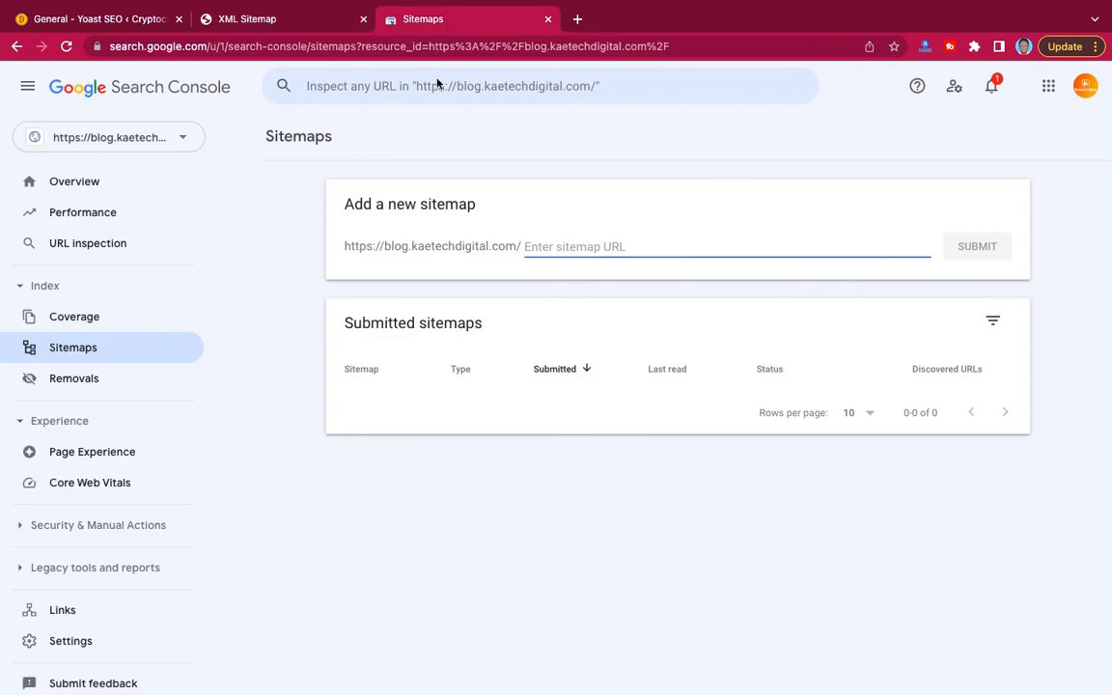
key(ctrl+v)
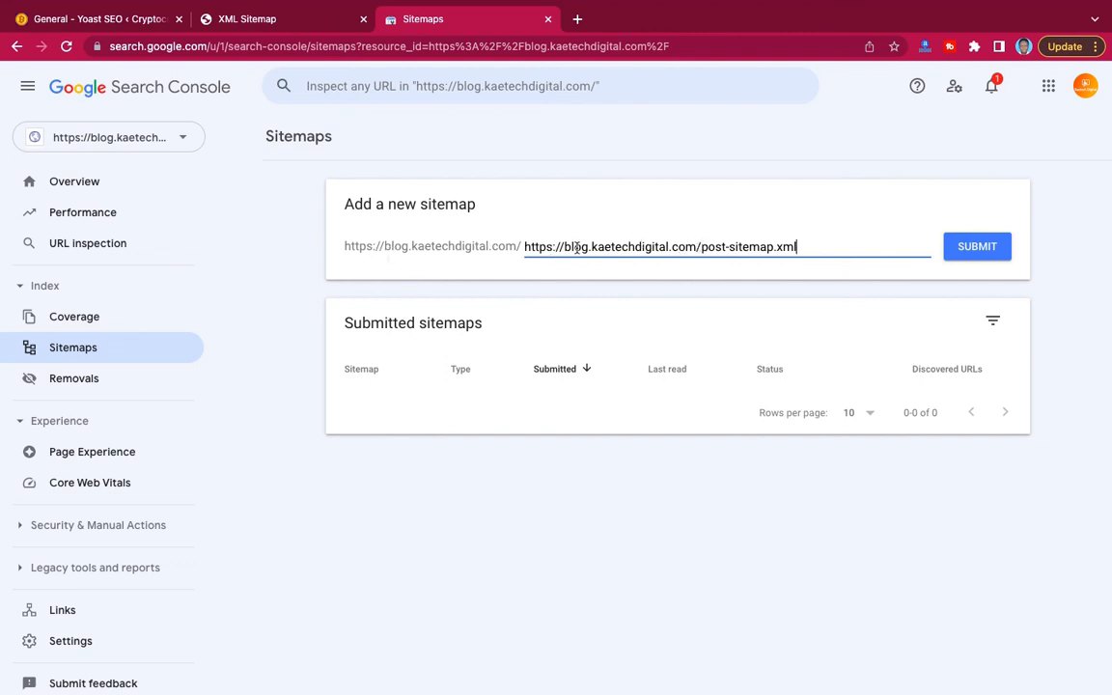
drag(700, 246, 523, 248)
key(BackSpace)
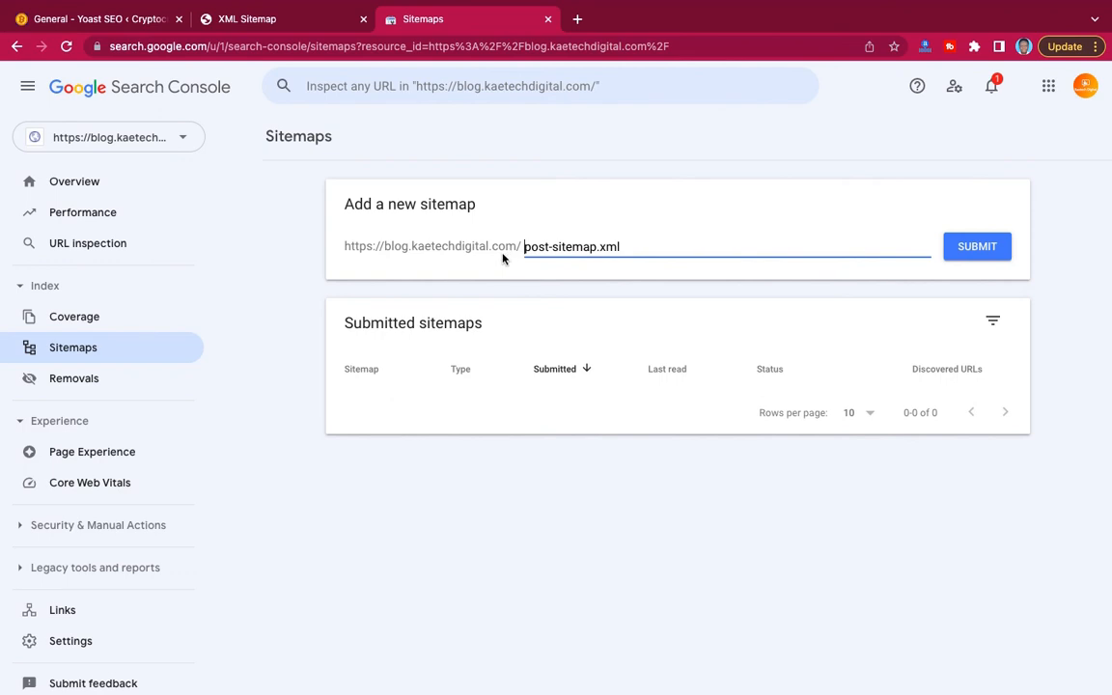
click(980, 249)
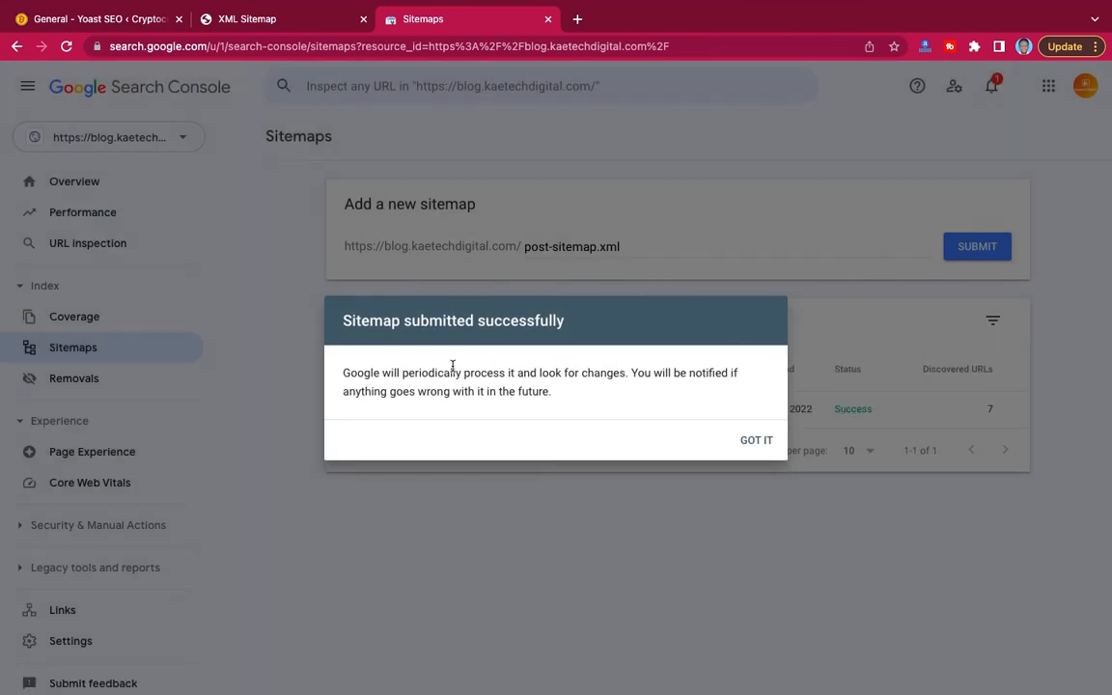
click(757, 442)
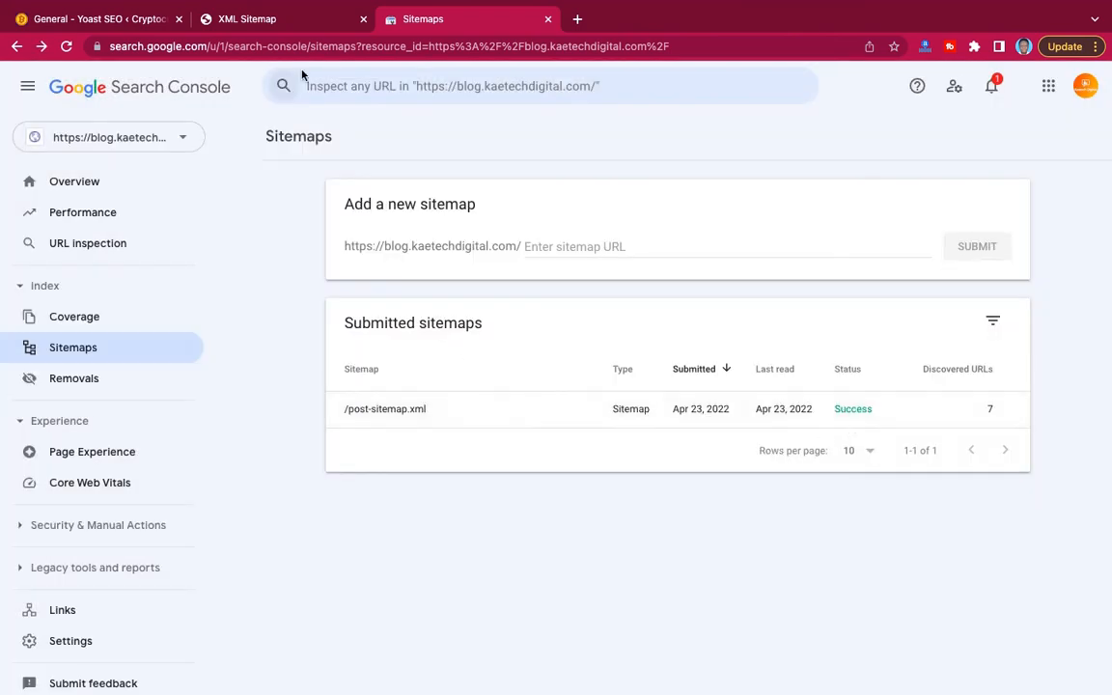
Return to the XML sitemap index and copy the page-sitemap.xml URL.
click(284, 28)
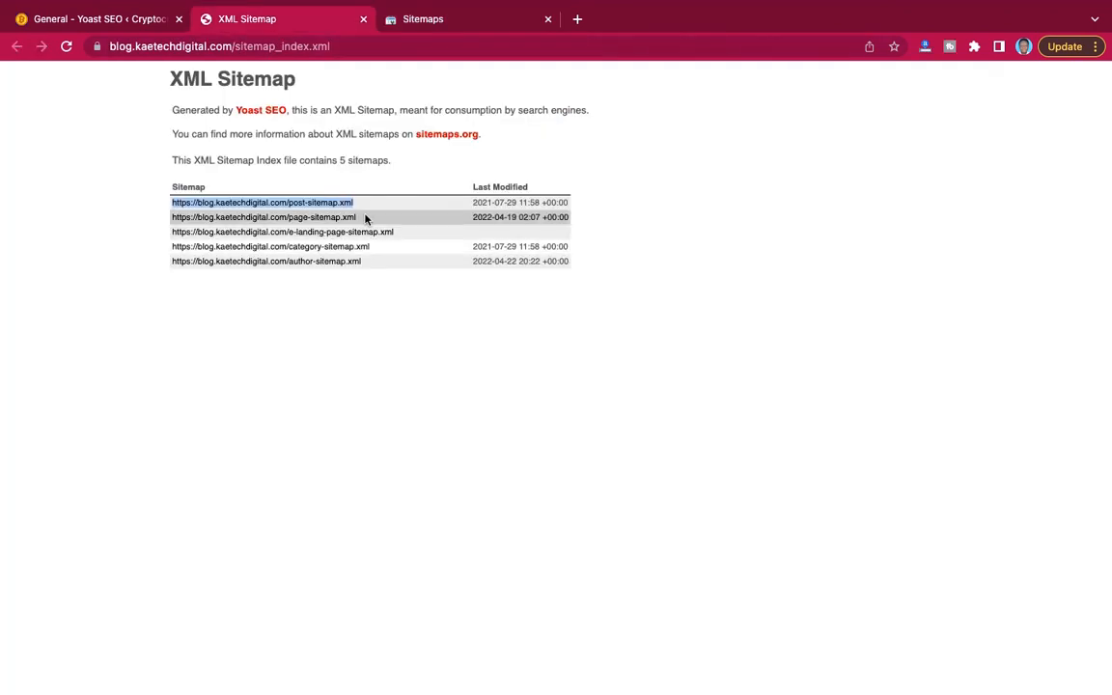
drag(364, 219, 175, 224)
key(super+c)
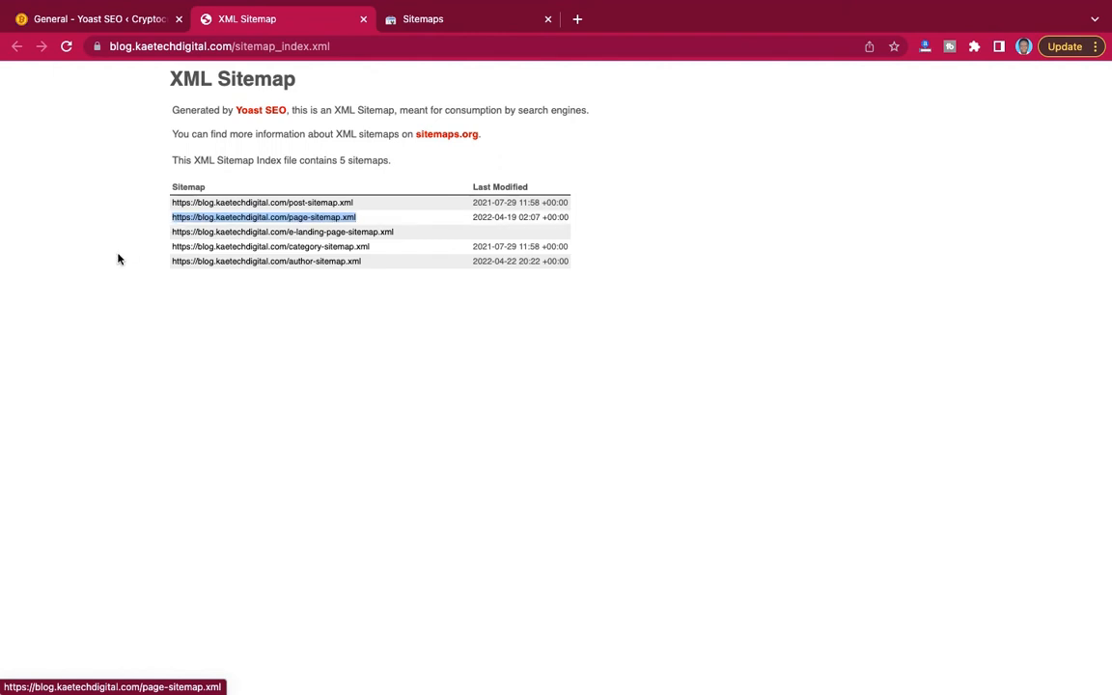
Paste the copied URL as a new sitemap in Search Console, trim it to page-sitemap.xml, submit it, and dismiss the confirmation.
click(439, 23)
click(550, 243)
key(super+v)
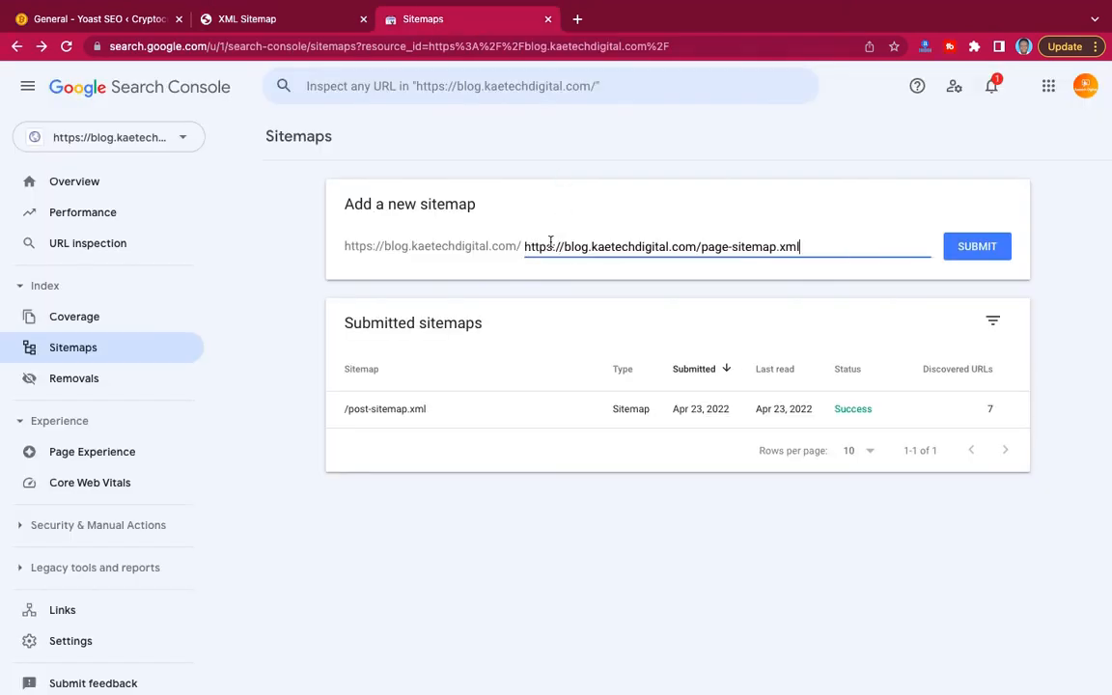
drag(701, 247, 523, 249)
key(BackSpace)
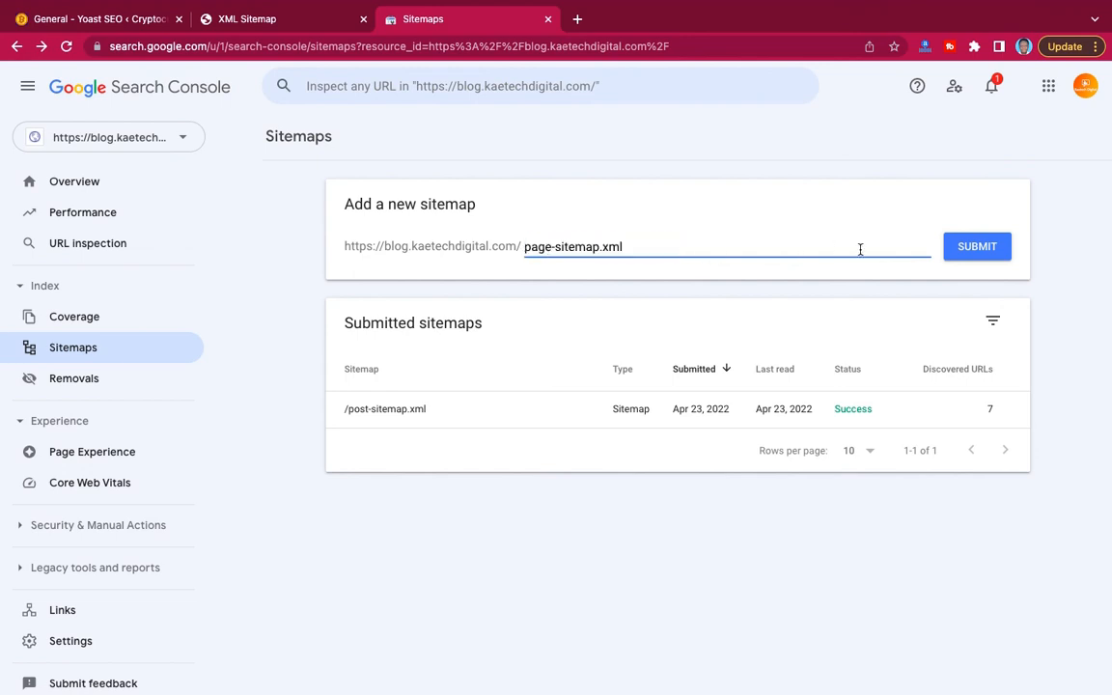
click(1000, 248)
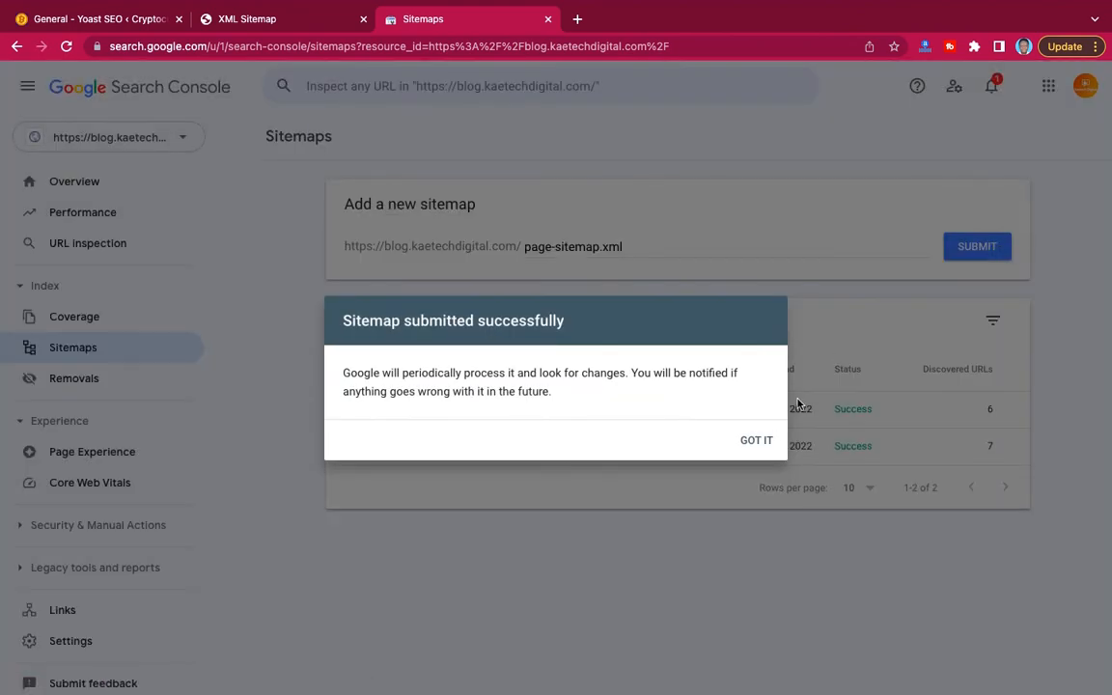
click(749, 440)
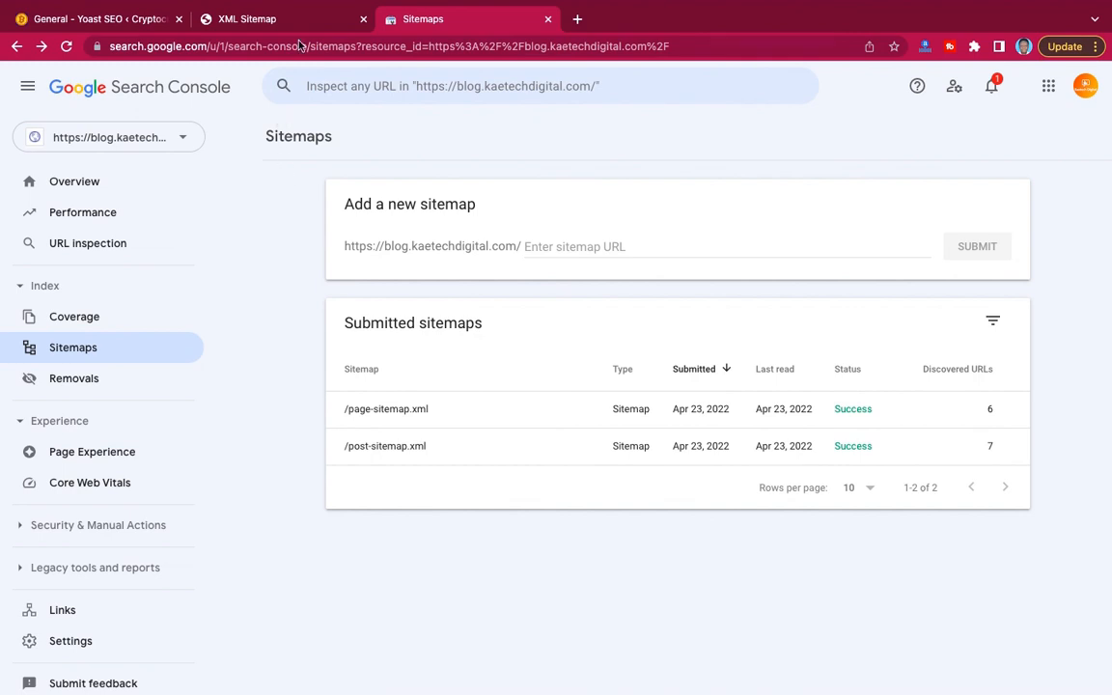
Return to the XML sitemap index and copy only the e-landing-page-sitemap.xml part of its URL.
click(275, 20)
click(377, 327)
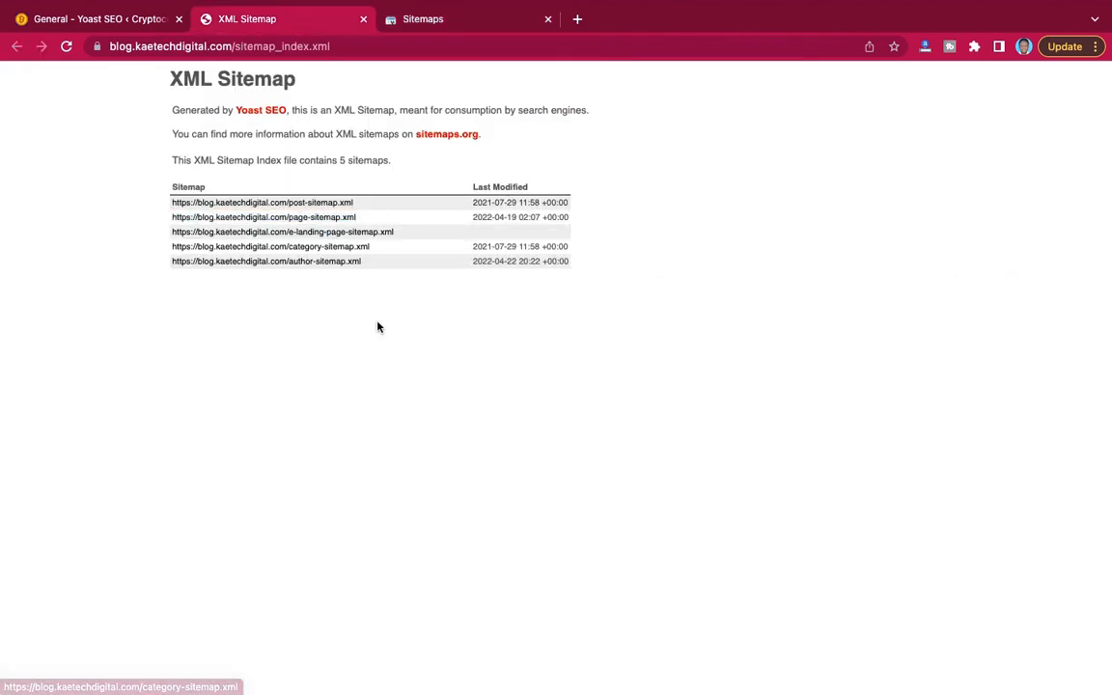
drag(397, 234, 287, 237)
key(ctrl+c)
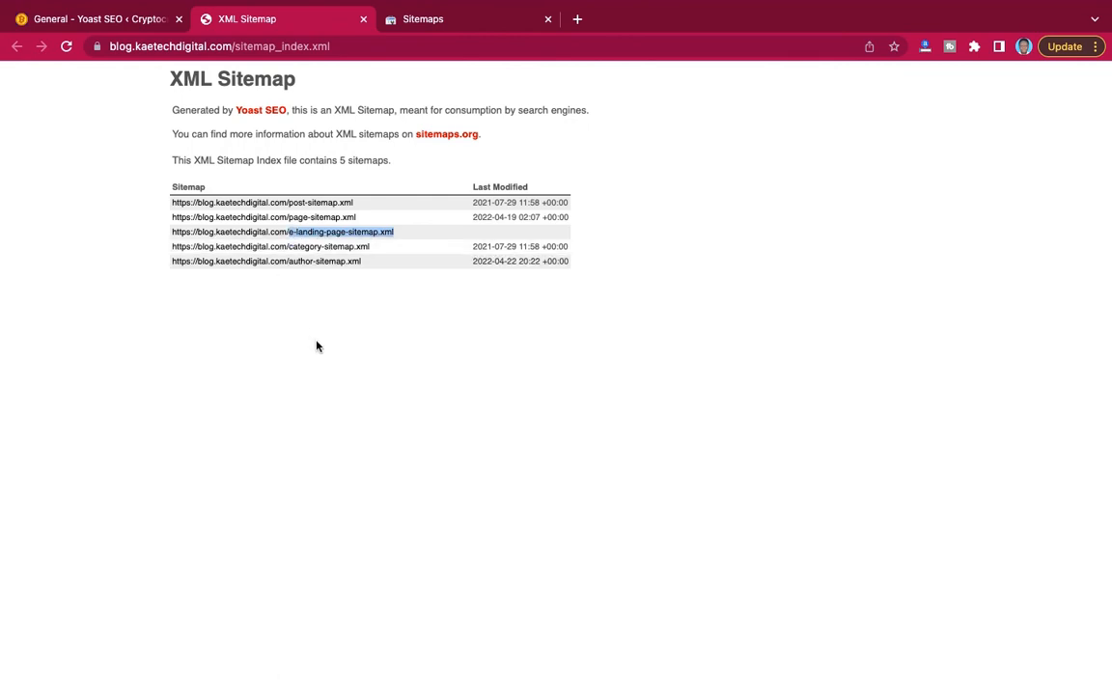
Submit the copied e-landing-page-sitemap.xml as a new sitemap in Search Console, then check its details and return to the sitemap list.
click(428, 20)
click(630, 249)
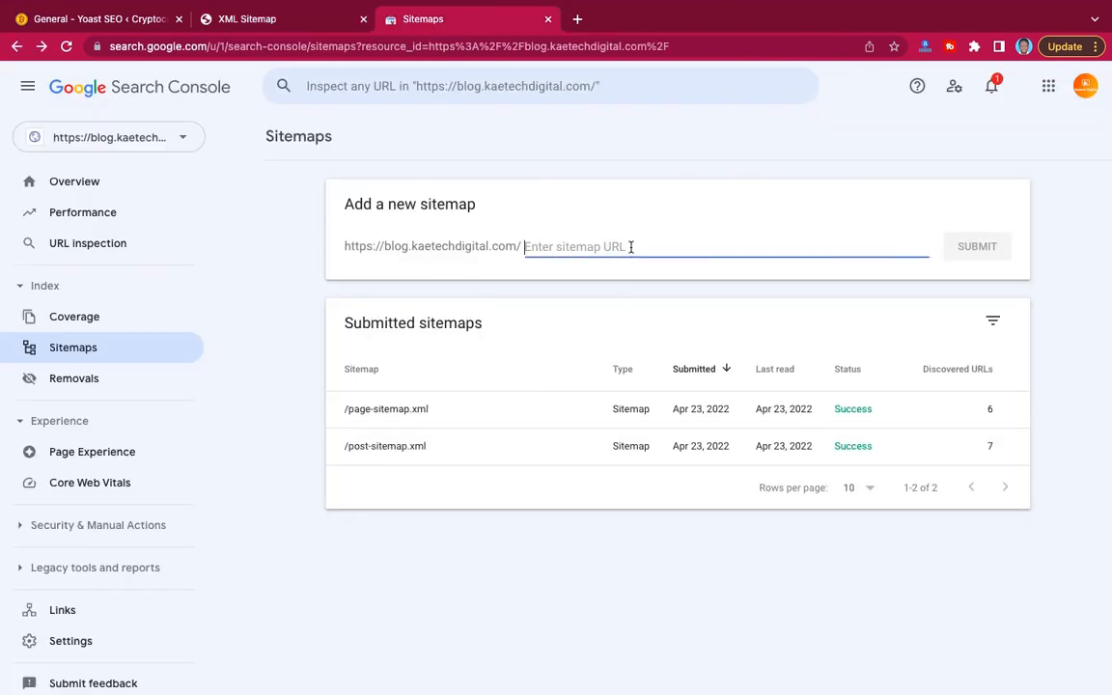
key(ctrl+v)
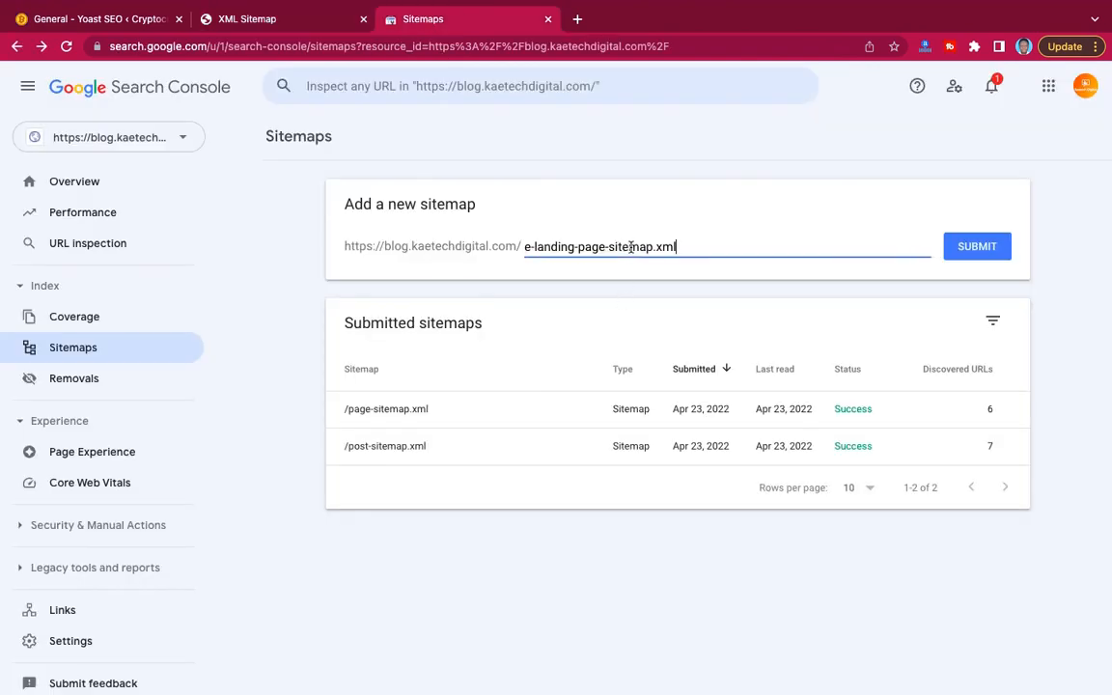
click(965, 249)
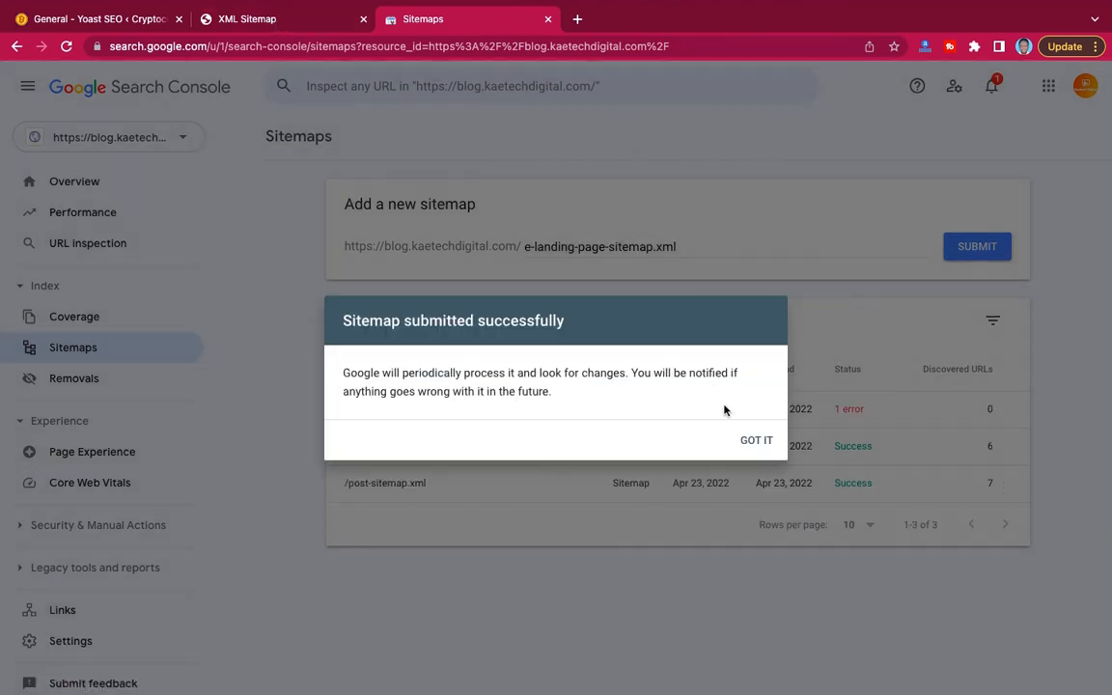
click(755, 439)
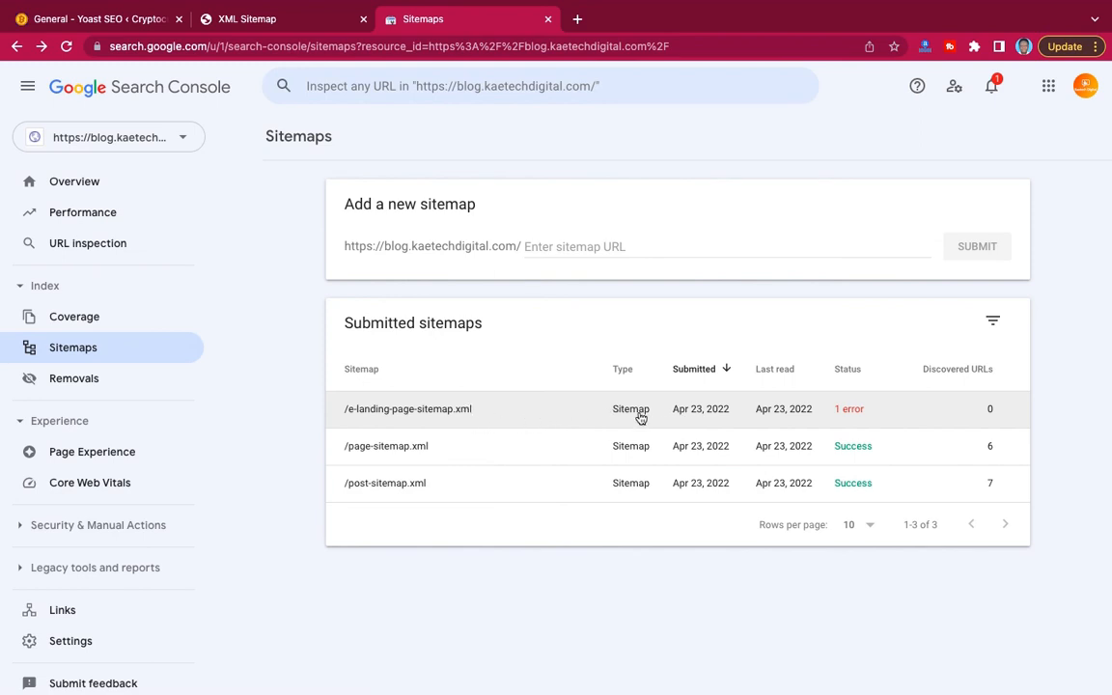
click(464, 411)
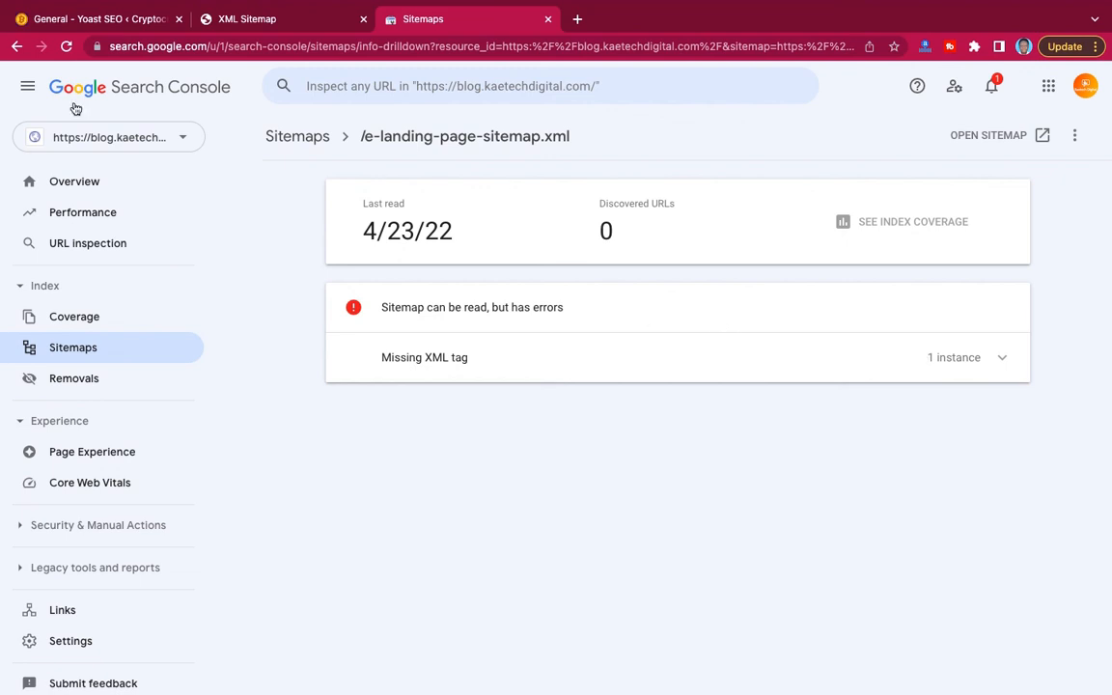
click(17, 47)
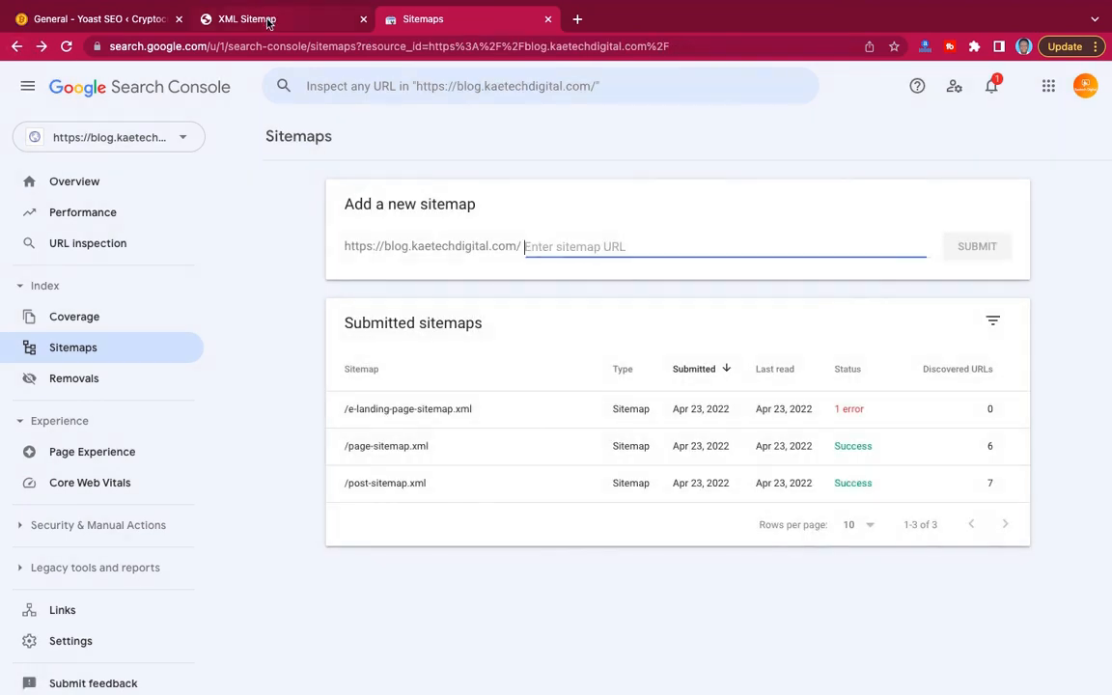
Switch to the XML sitemap index and copy only the category-sitemap.xml part of its URL.
click(268, 20)
click(367, 290)
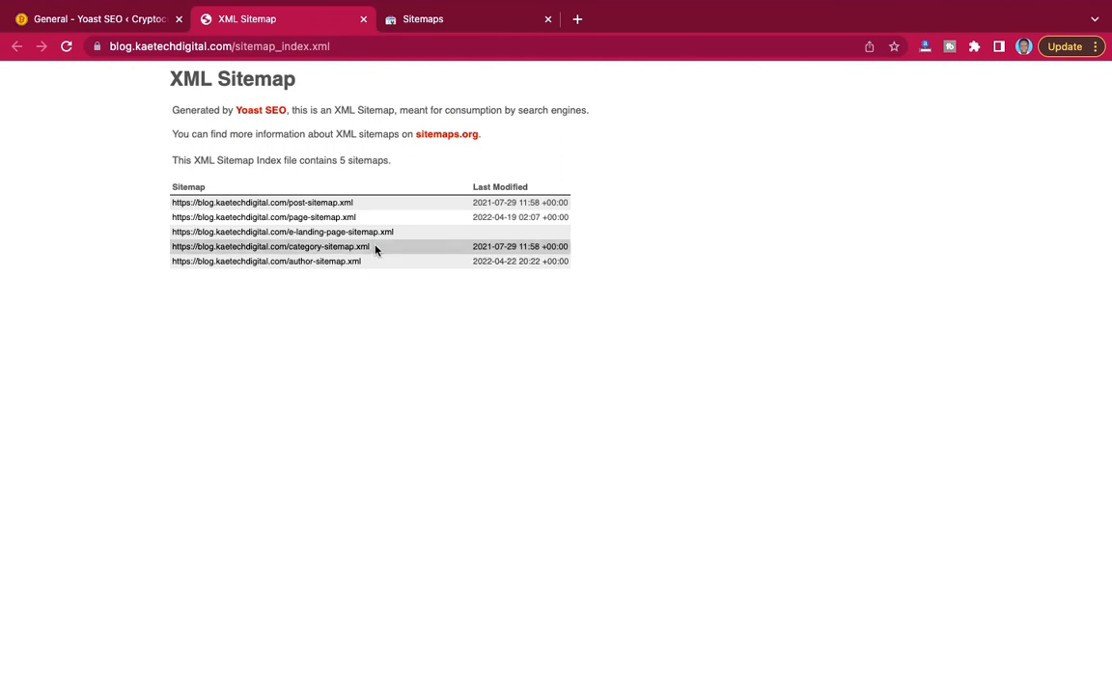
drag(375, 250, 287, 248)
key(ctrl+c)
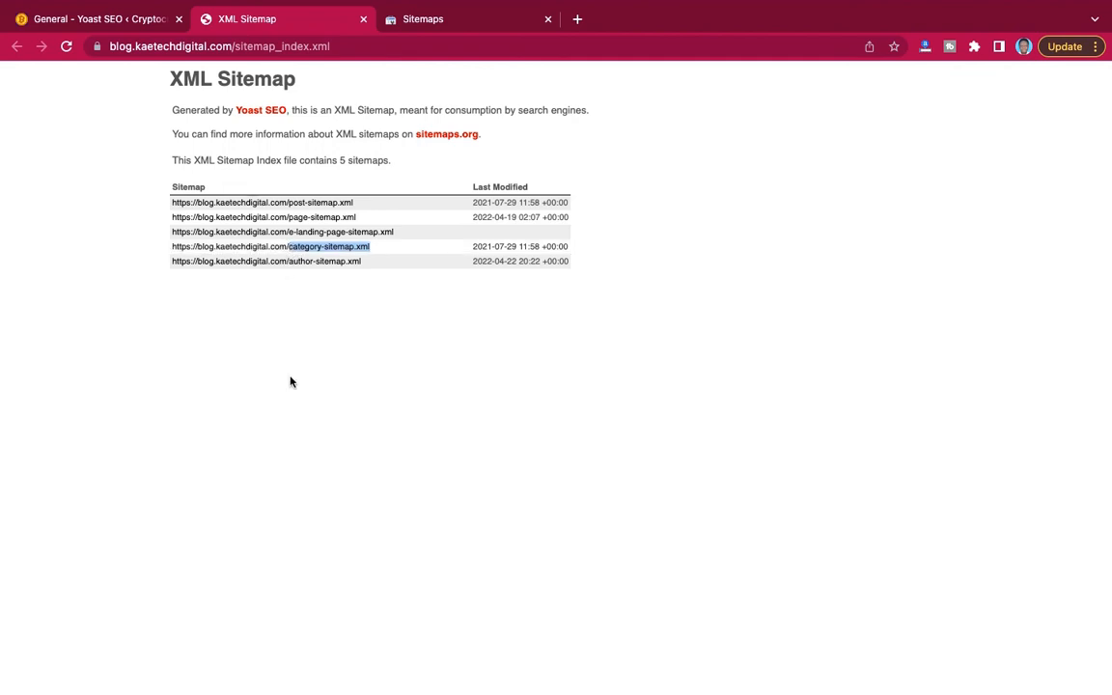
Paste category-sitemap.xml as a new sitemap in Search Console, submit it, and dismiss the confirmation.
click(399, 23)
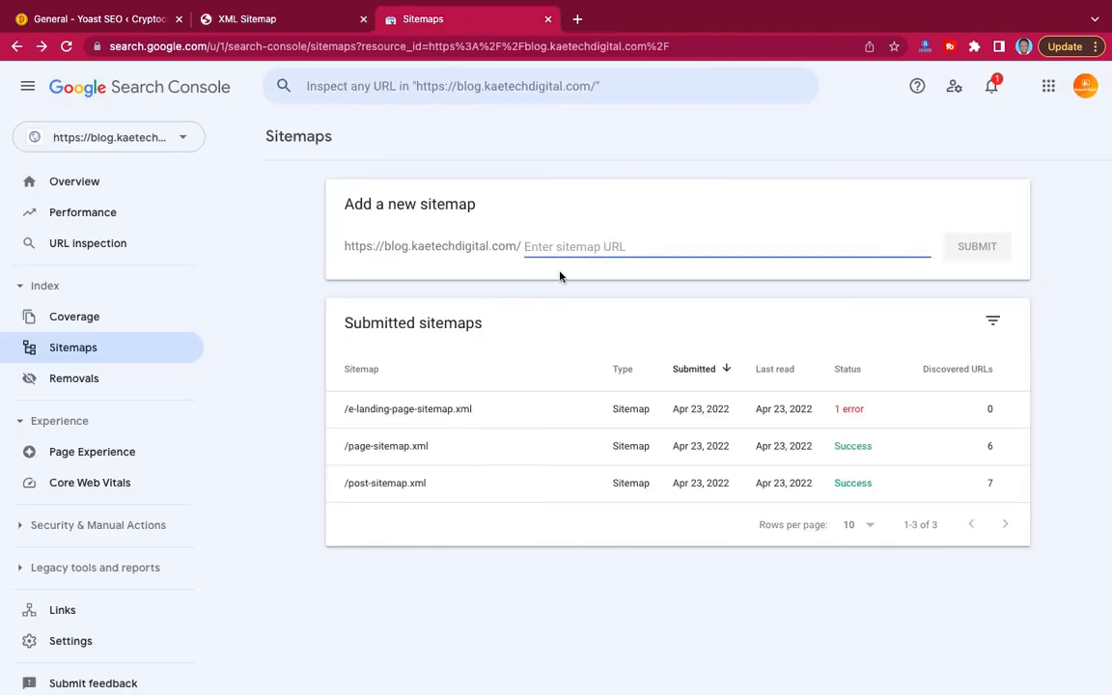
key(ctrl+v)
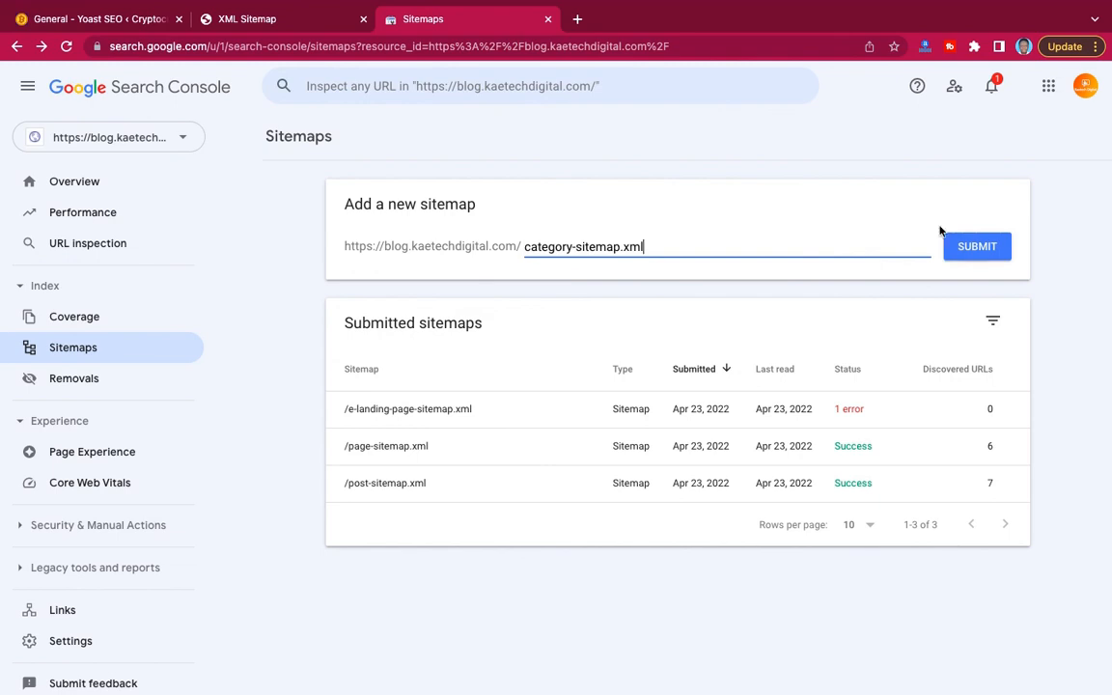
click(977, 246)
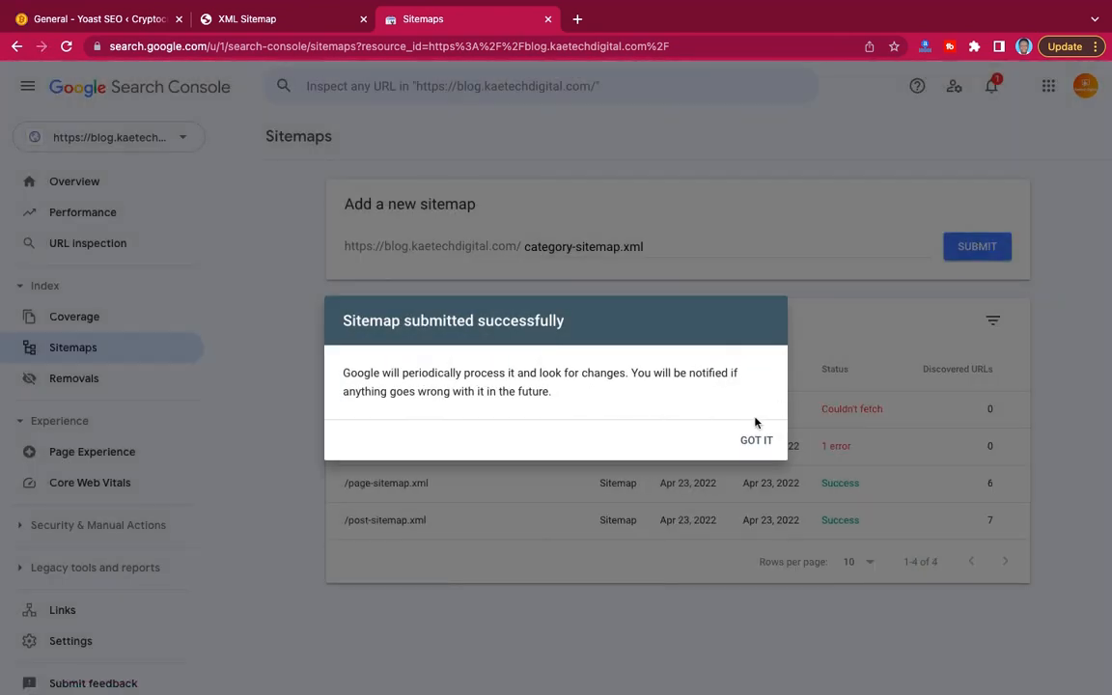
click(757, 440)
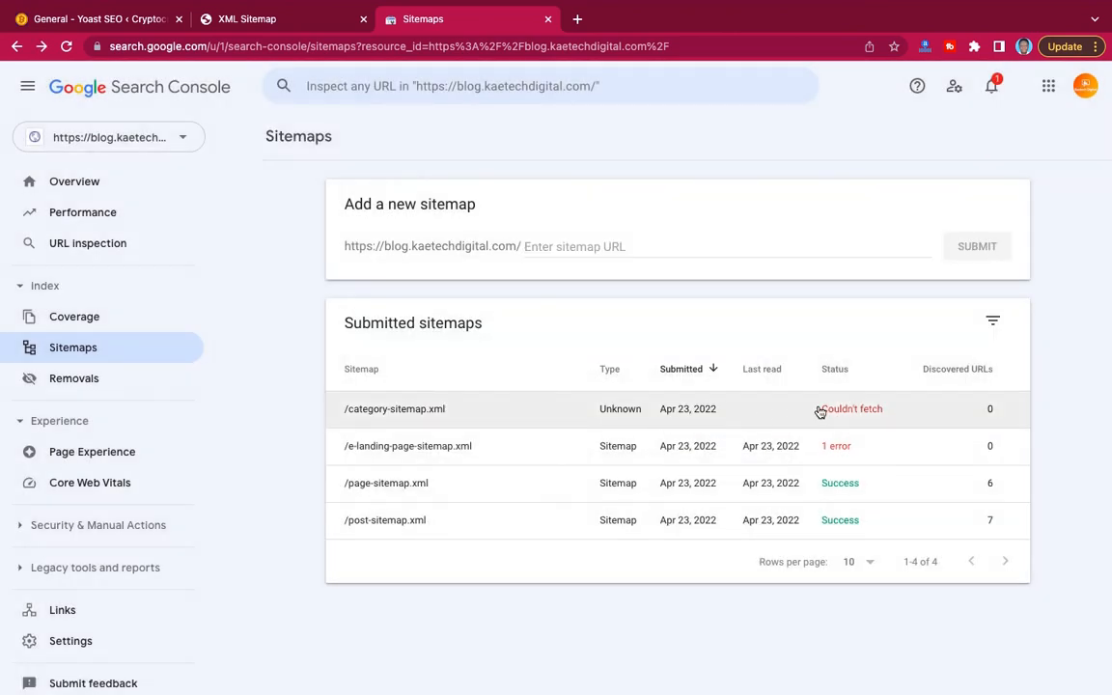